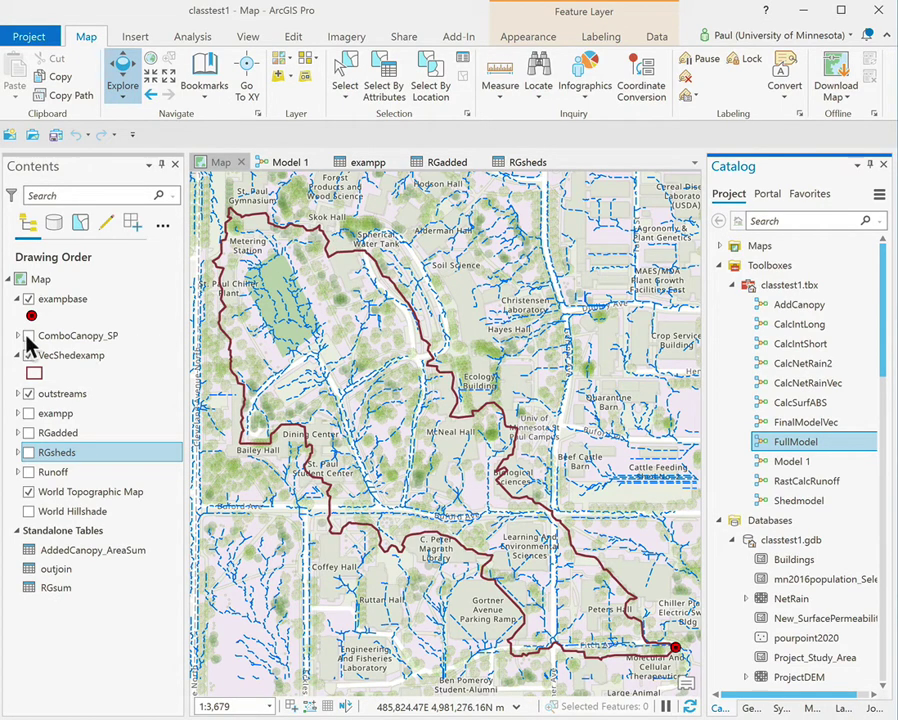
# Toggle the ComboCanopy_SP canopy layer off and briefly hide the red watershed outline
pyautogui.click(29, 336)
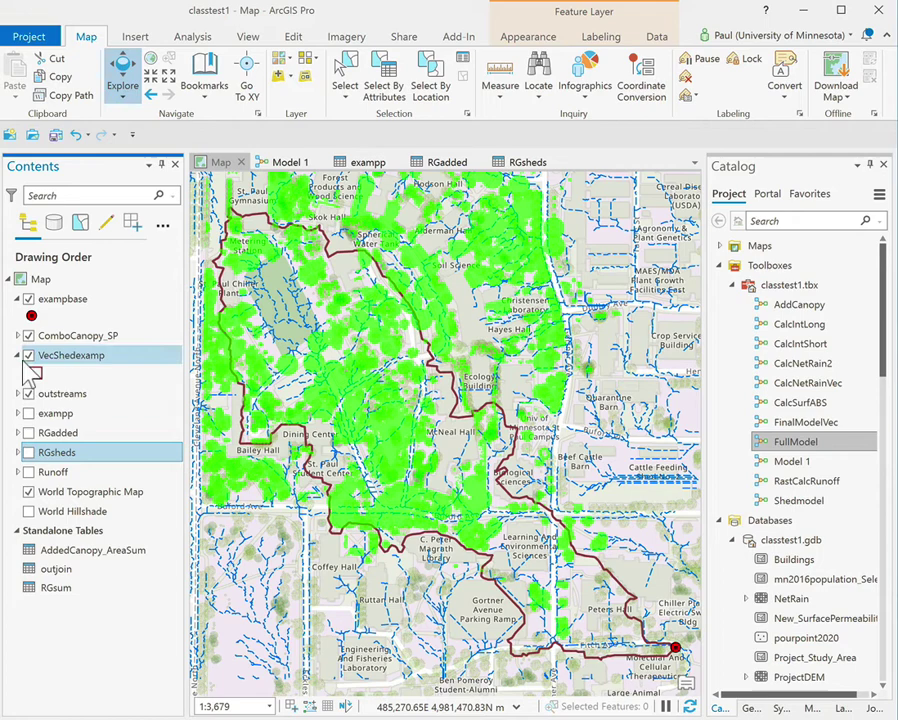
pyautogui.click(29, 336)
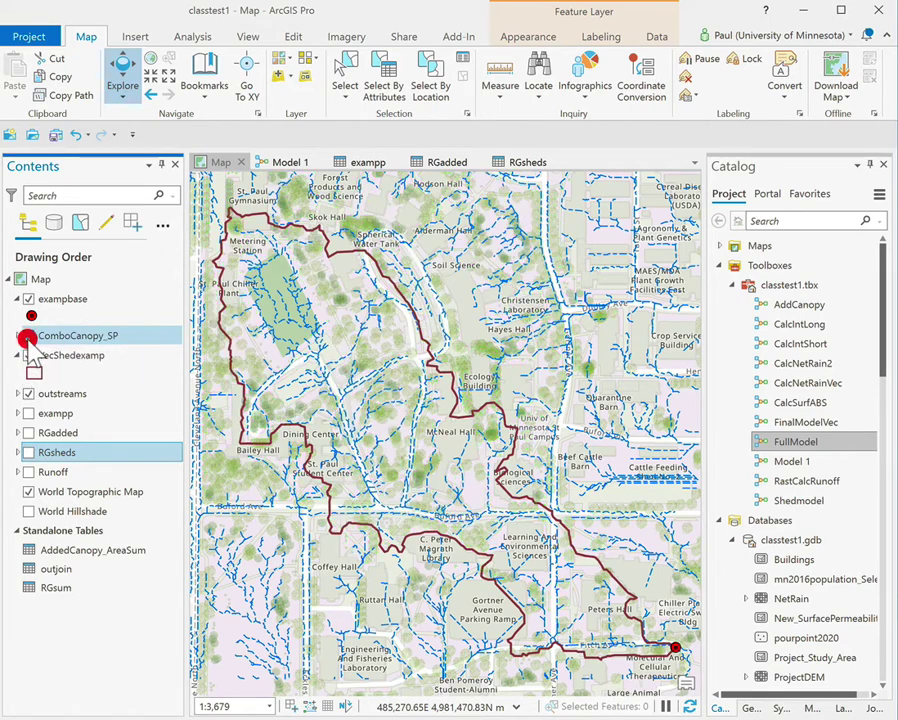
pyautogui.click(29, 355)
pyautogui.click(29, 357)
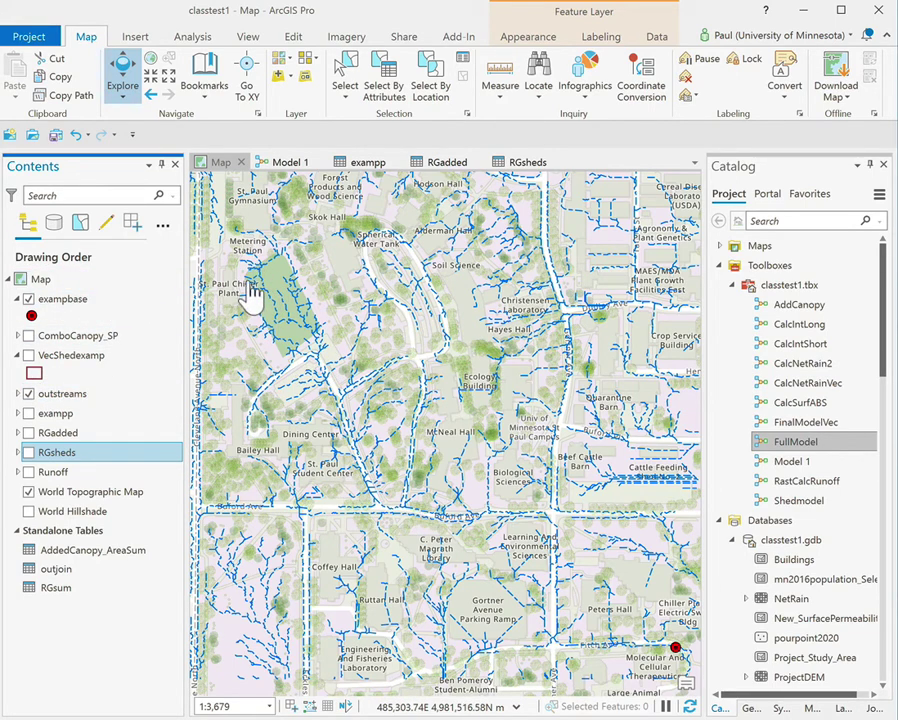
pyautogui.click(27, 356)
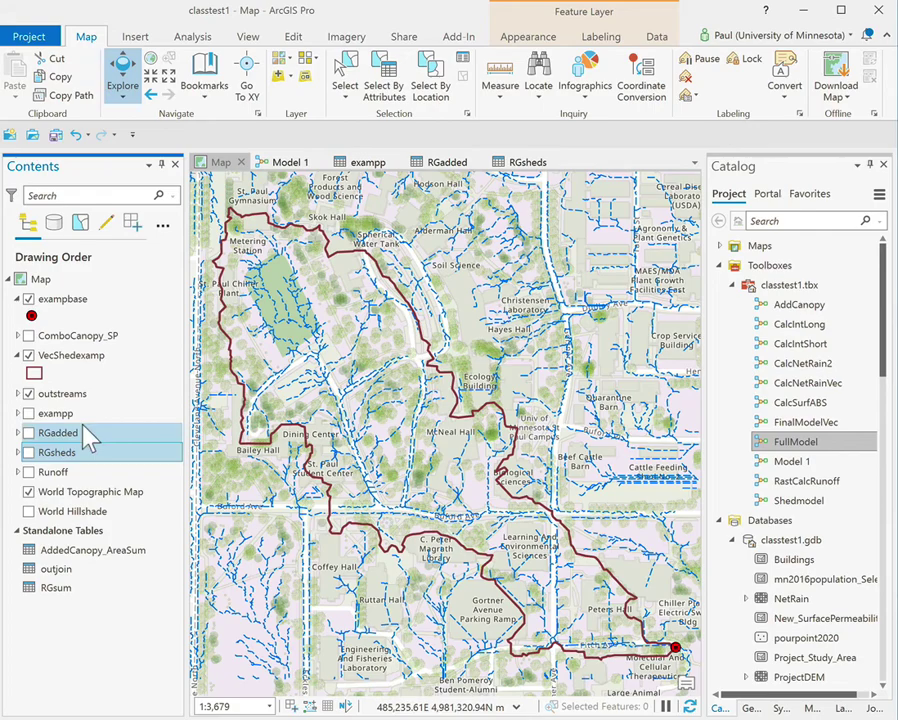
# Show the exampp pour points, zoom in on Bailey, and show the RGadded rain-garden polygons
pyautogui.click(29, 413)
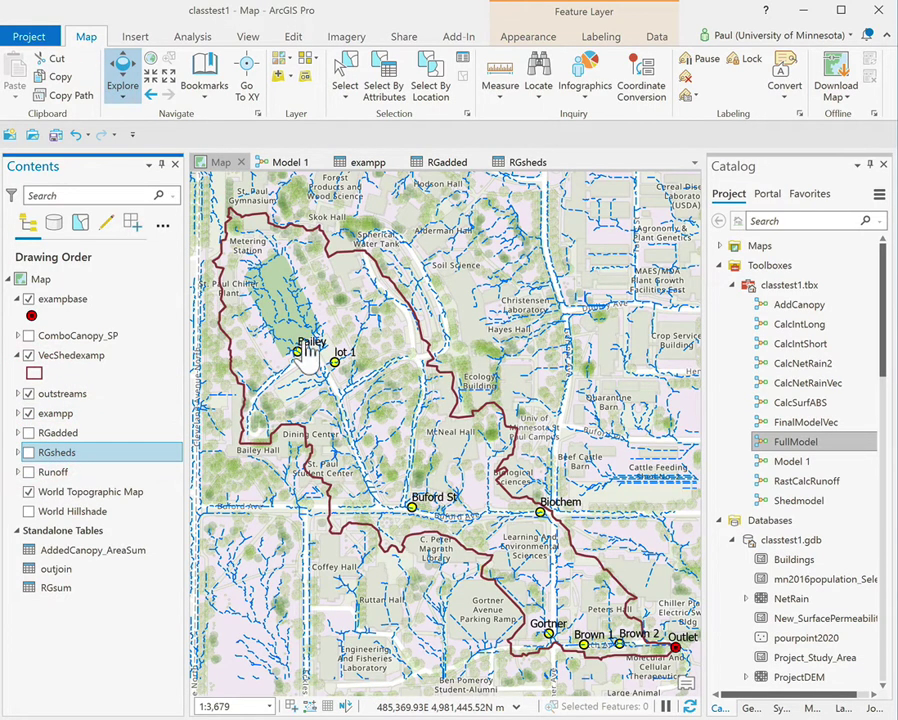
pyautogui.scroll(2, 305, 360)
pyautogui.scroll(2, 303, 359)
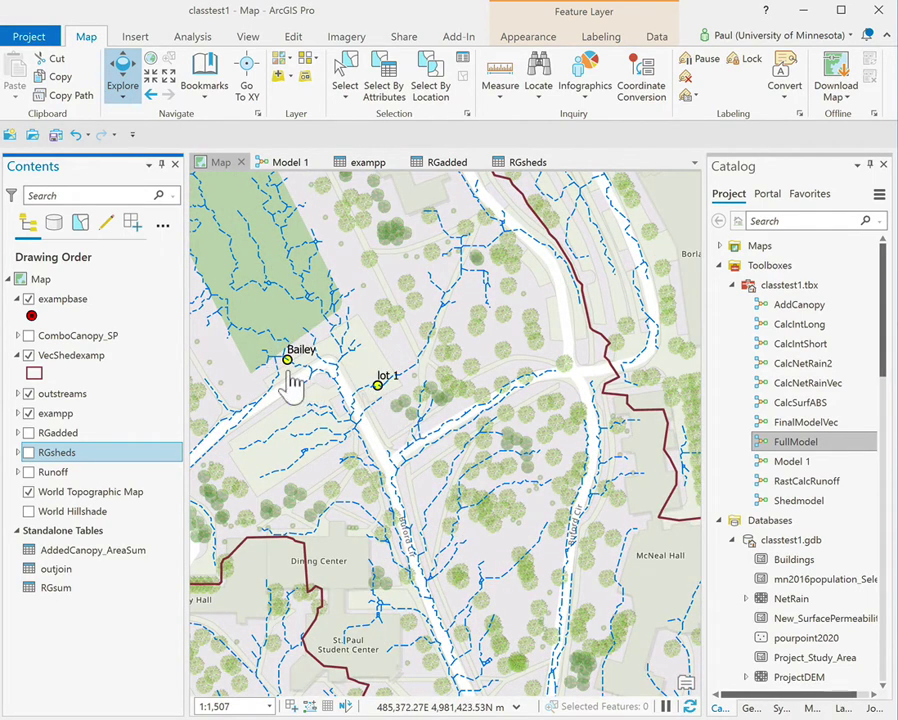
pyautogui.click(29, 433)
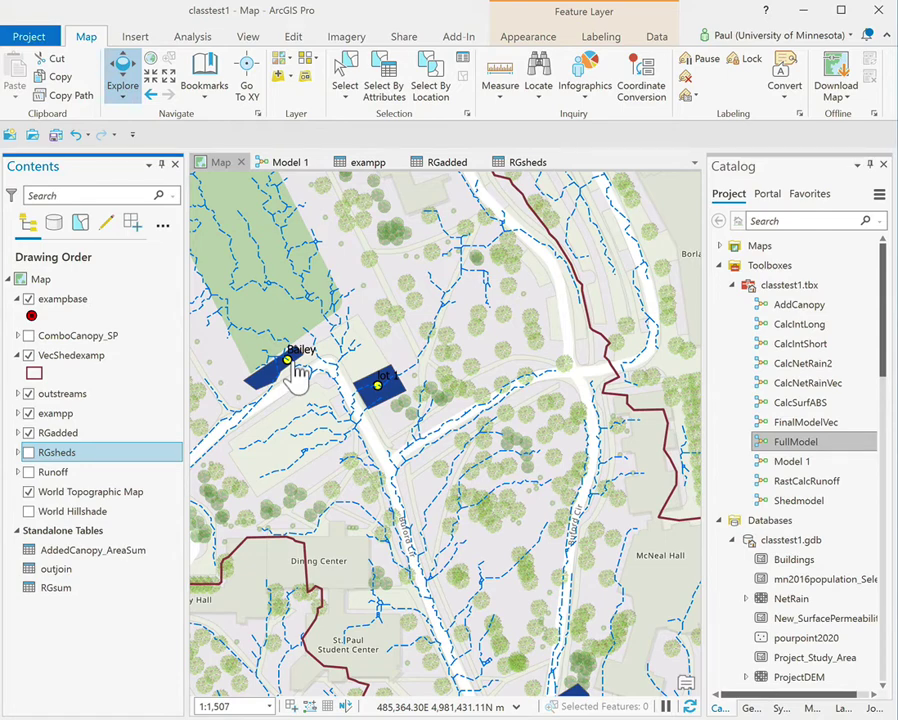
# Sort the exampp attribute table ascending by ppid
pyautogui.click(364, 166)
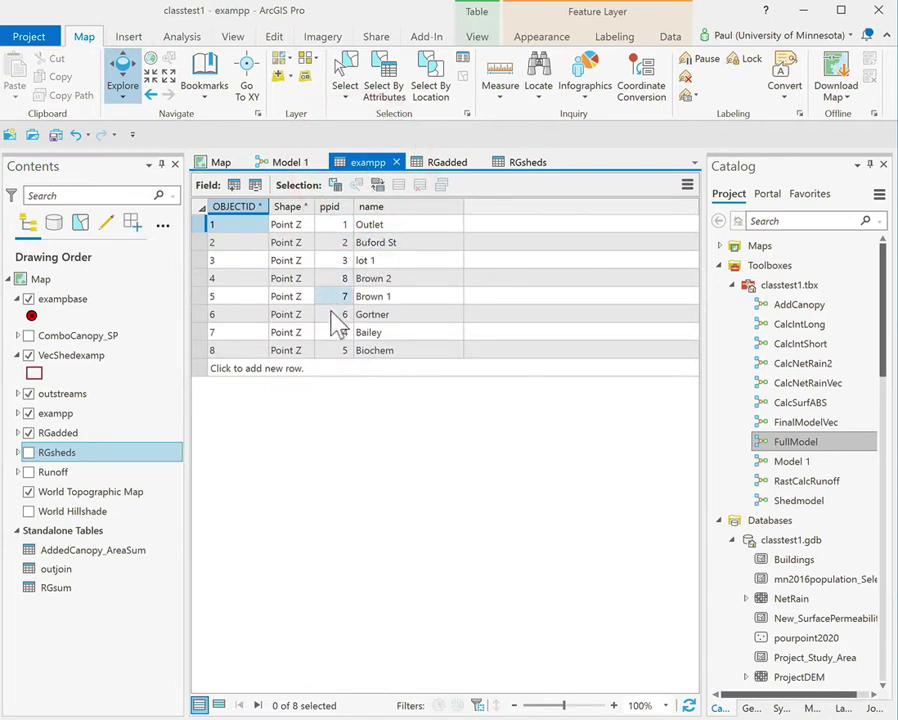
pyautogui.rightClick(340, 208)
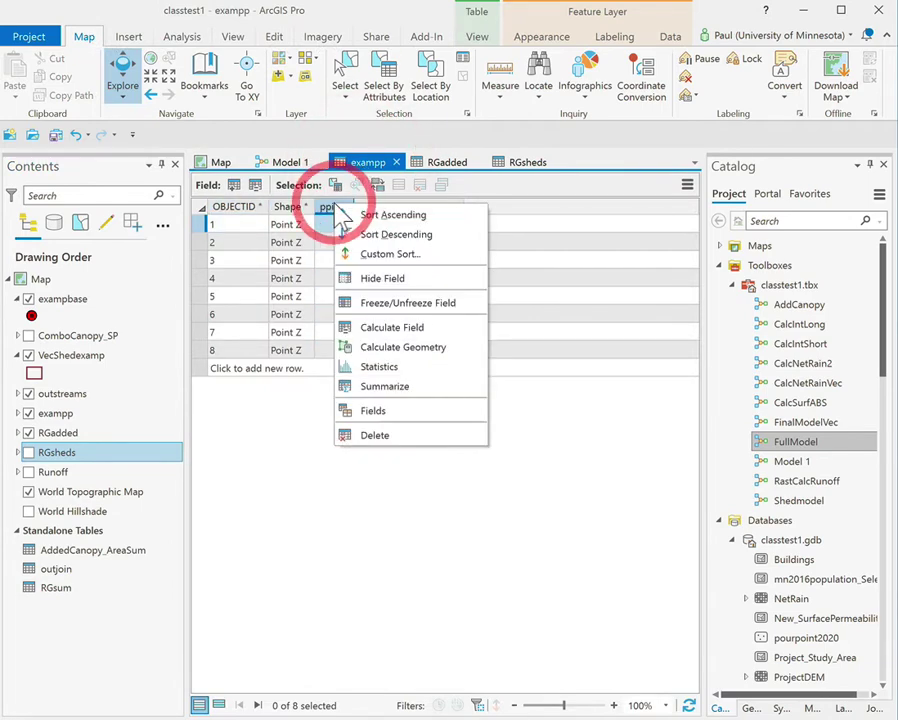
pyautogui.click(345, 214)
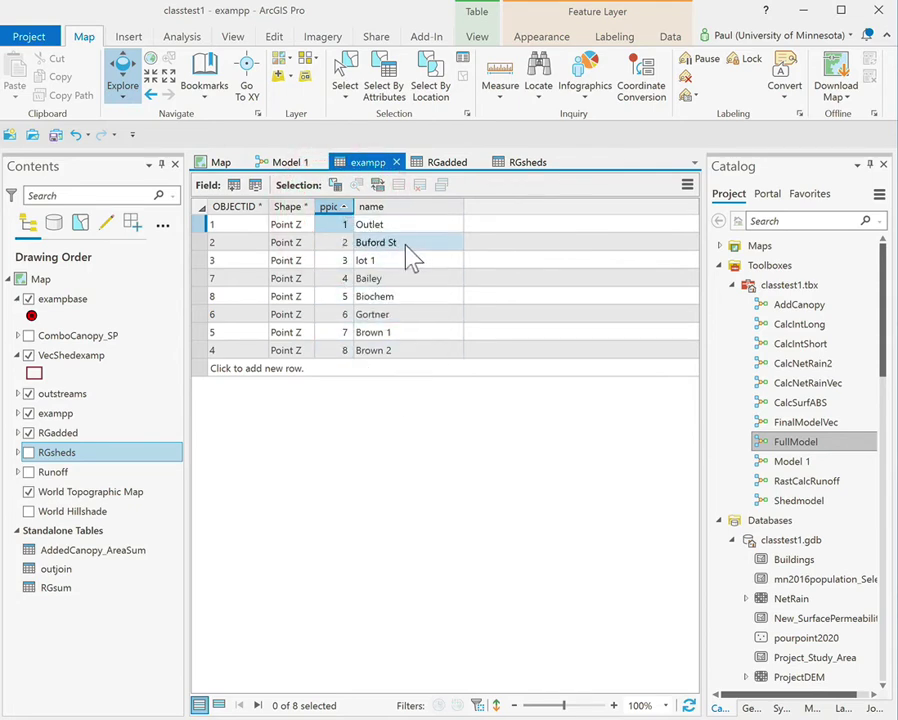
# Back on the map, toggle the RGadded rain-garden polygons off and on again
pyautogui.click(219, 162)
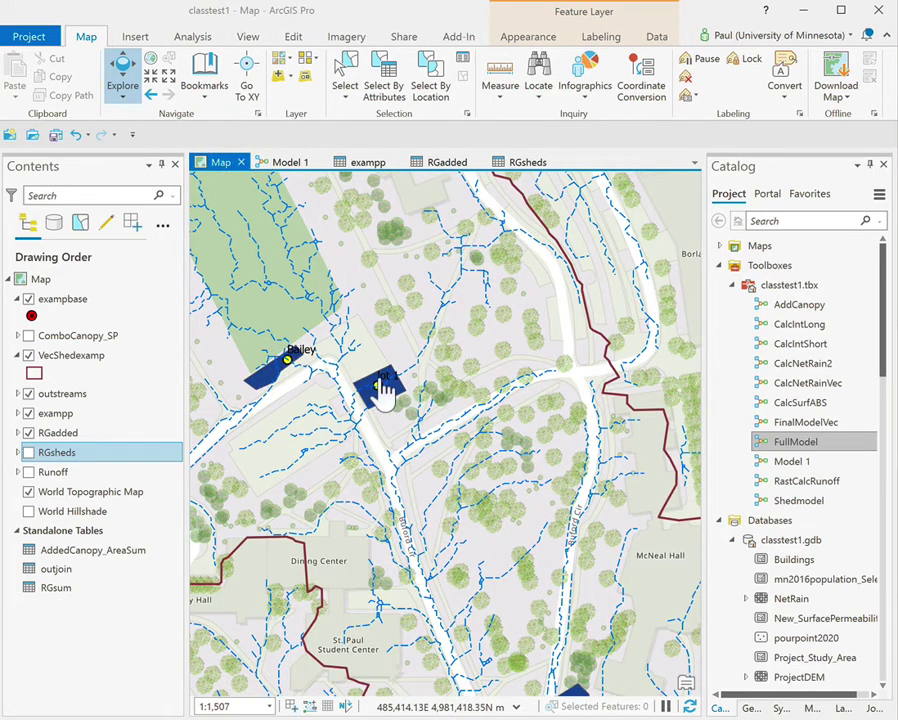
pyautogui.click(30, 443)
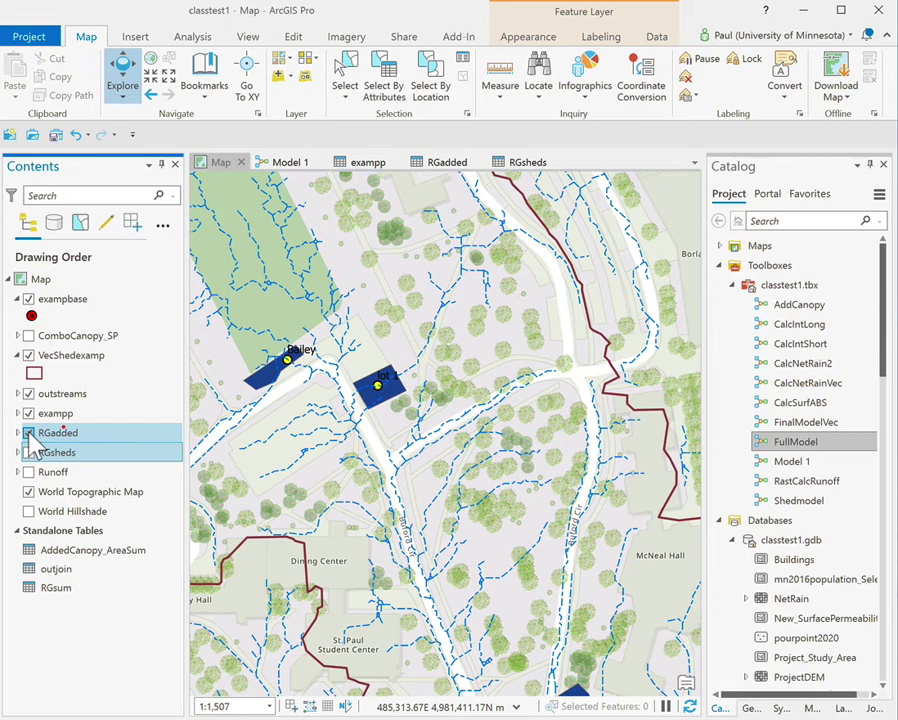
pyautogui.click(33, 440)
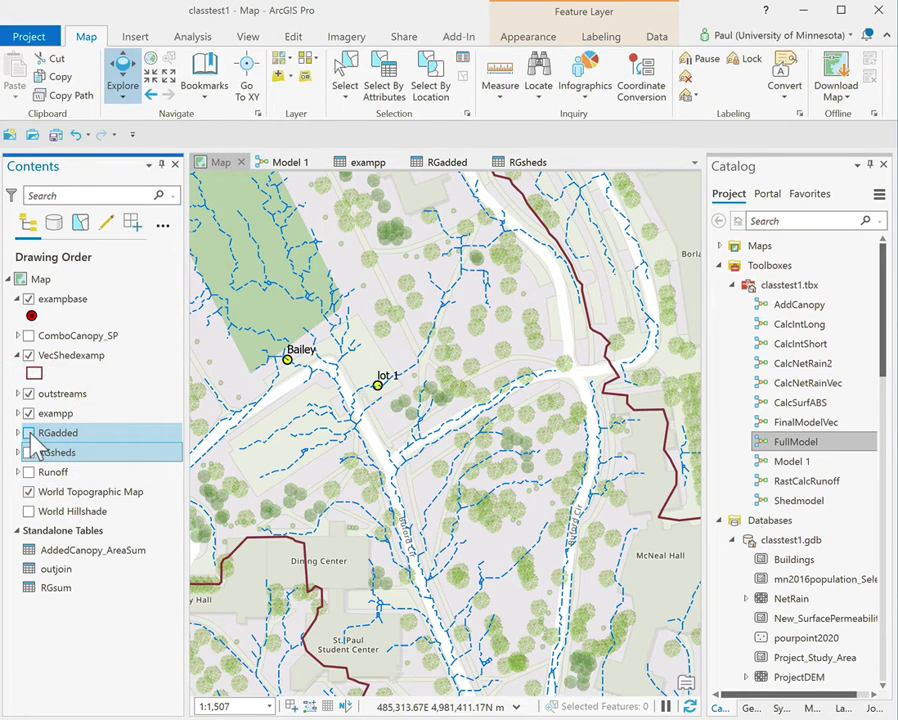
pyautogui.click(30, 434)
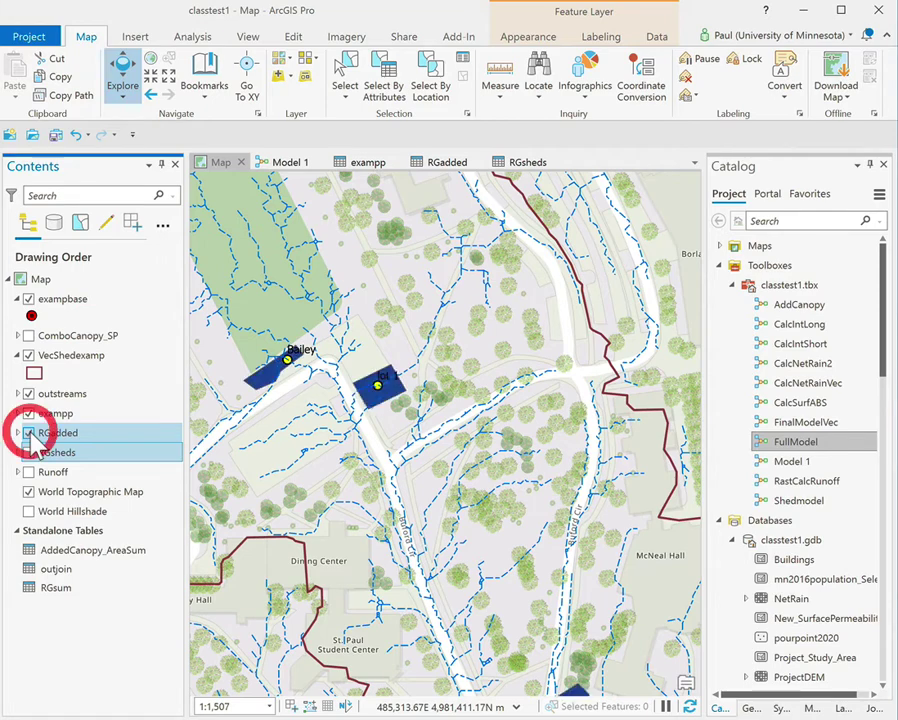
# View the RGadded attribute table, then close it
pyautogui.click(443, 166)
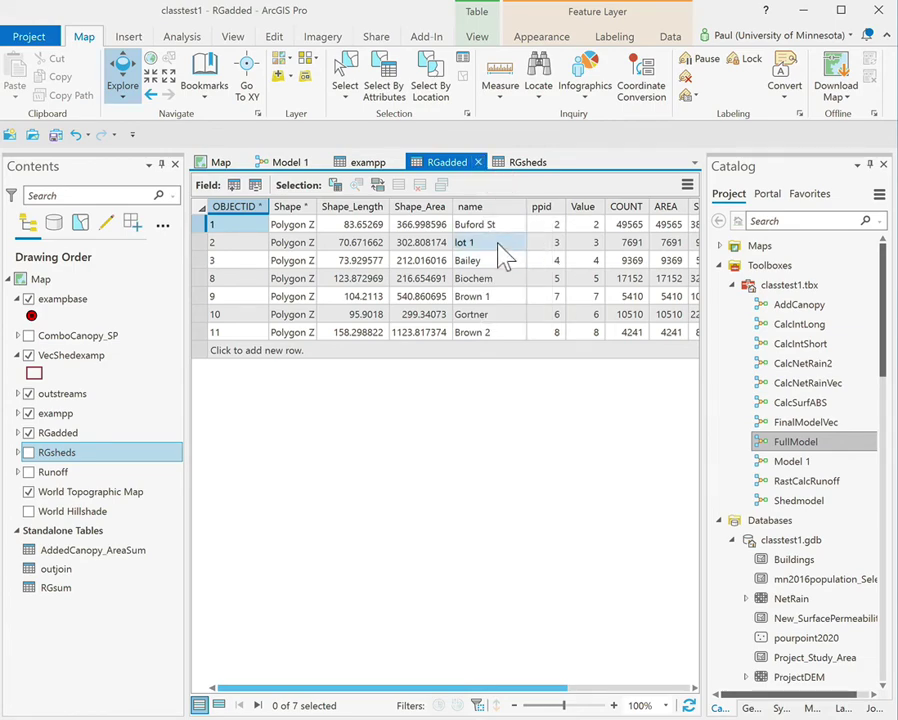
pyautogui.click(478, 163)
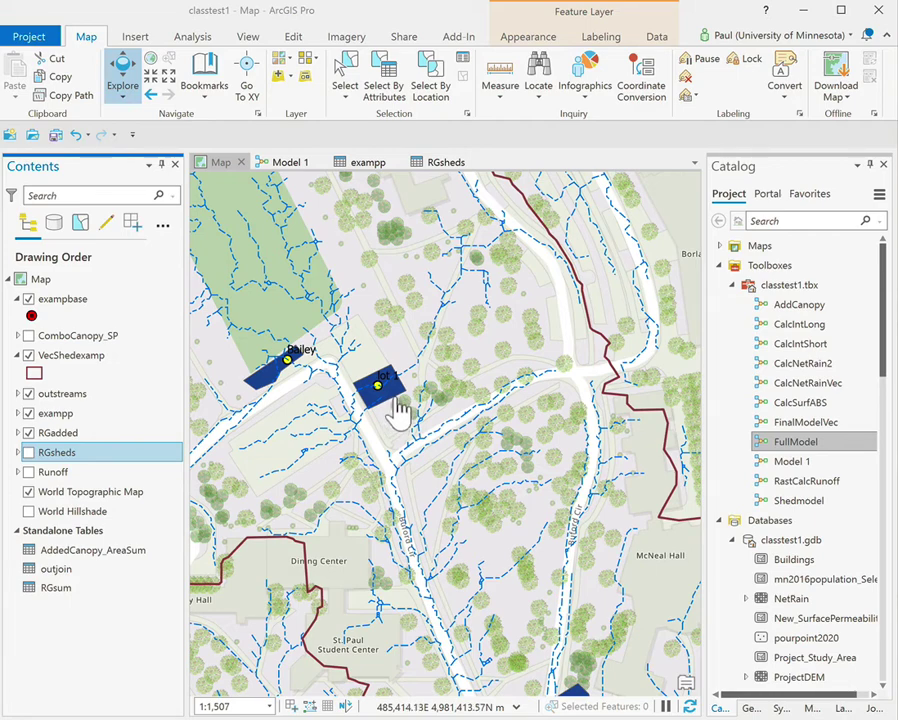
pyautogui.scroll(-1, 420, 418)
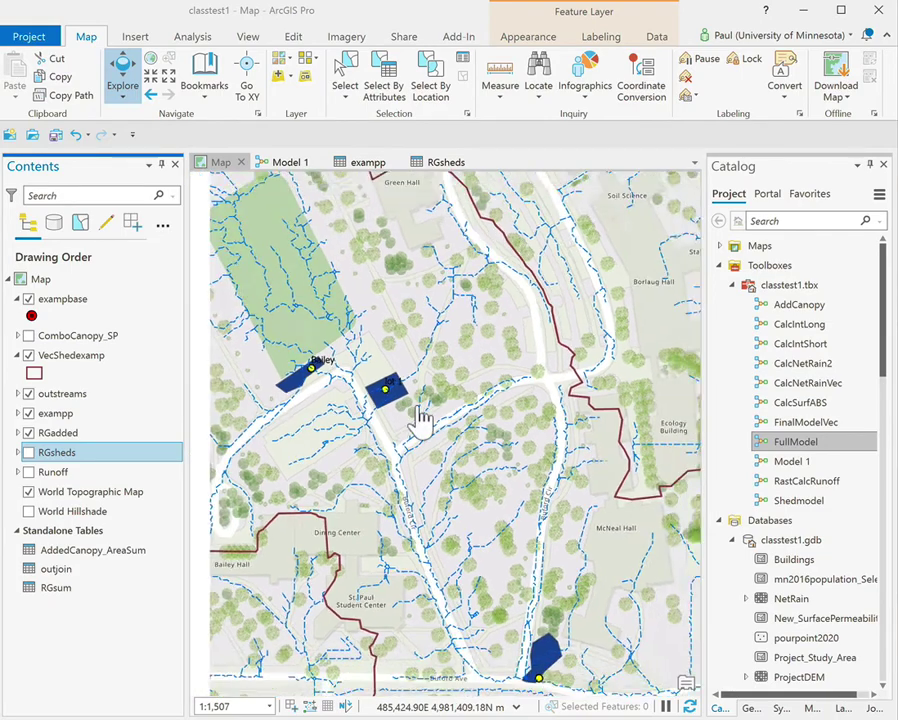
pyautogui.scroll(-3, 420, 418)
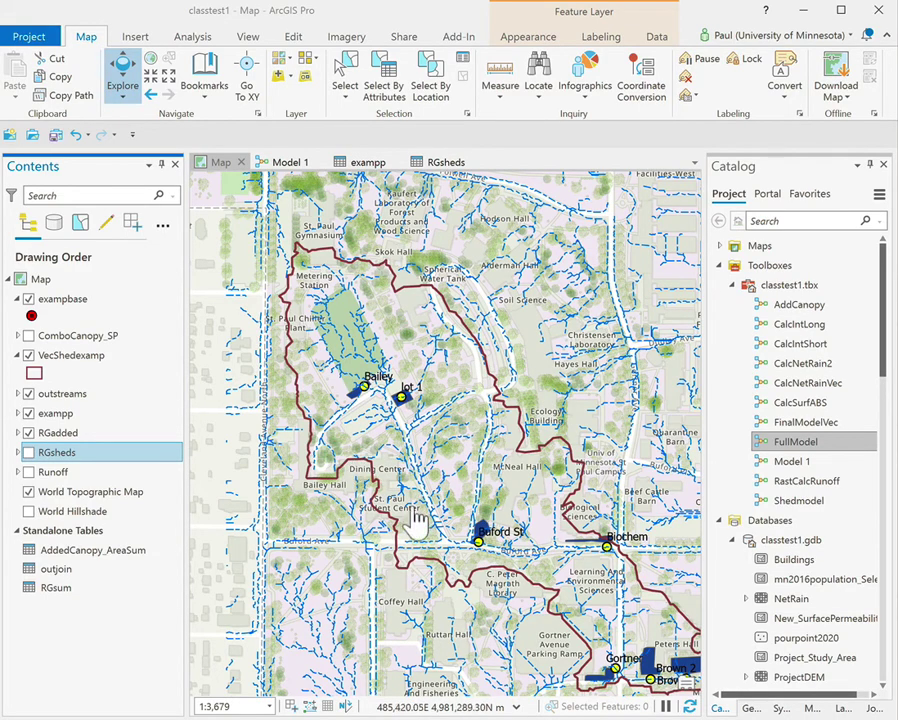
pyautogui.scroll(2, 408, 440)
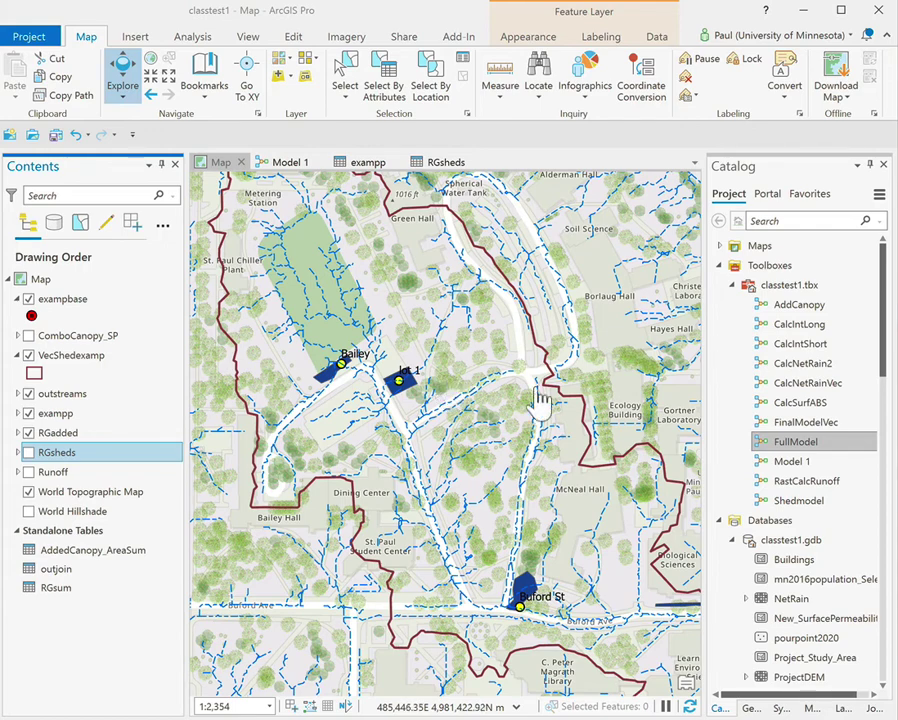
pyautogui.scroll(-2, 800, 503)
pyautogui.scroll(-3, 800, 503)
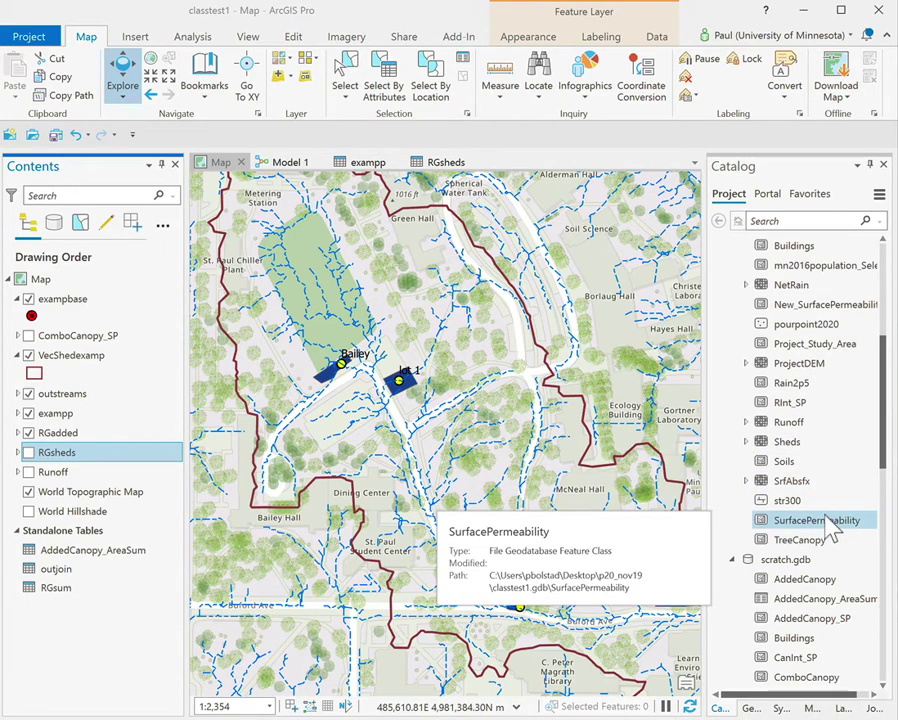
# Add the flowacc raster from scratch.gdb to the map beneath outstreams
pyautogui.scroll(-2, 830, 530)
pyautogui.scroll(-3, 830, 530)
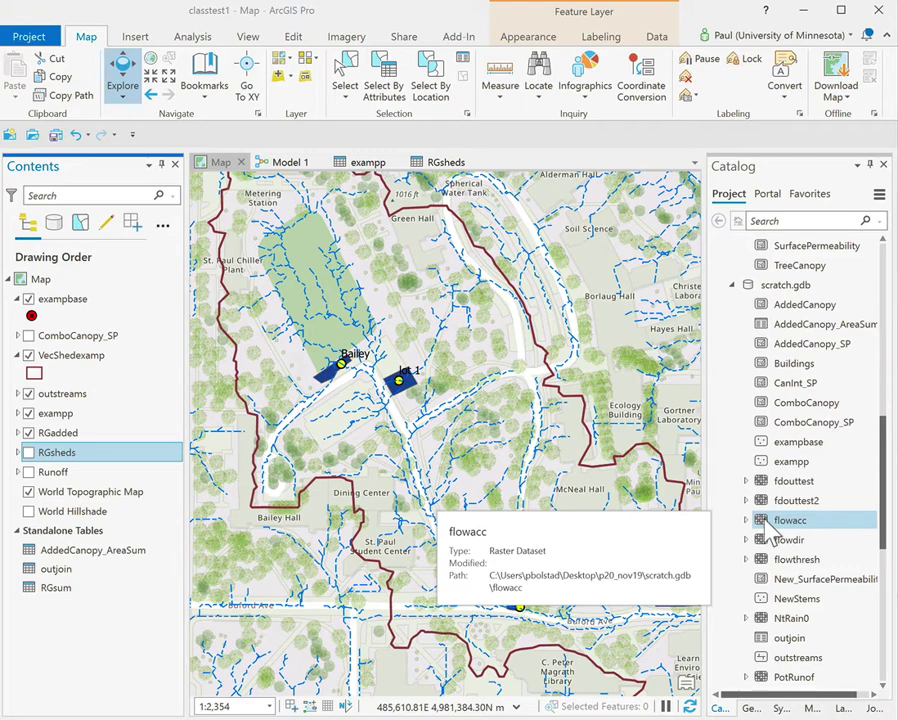
pyautogui.moveTo(770, 535); pyautogui.dragTo(158, 412)
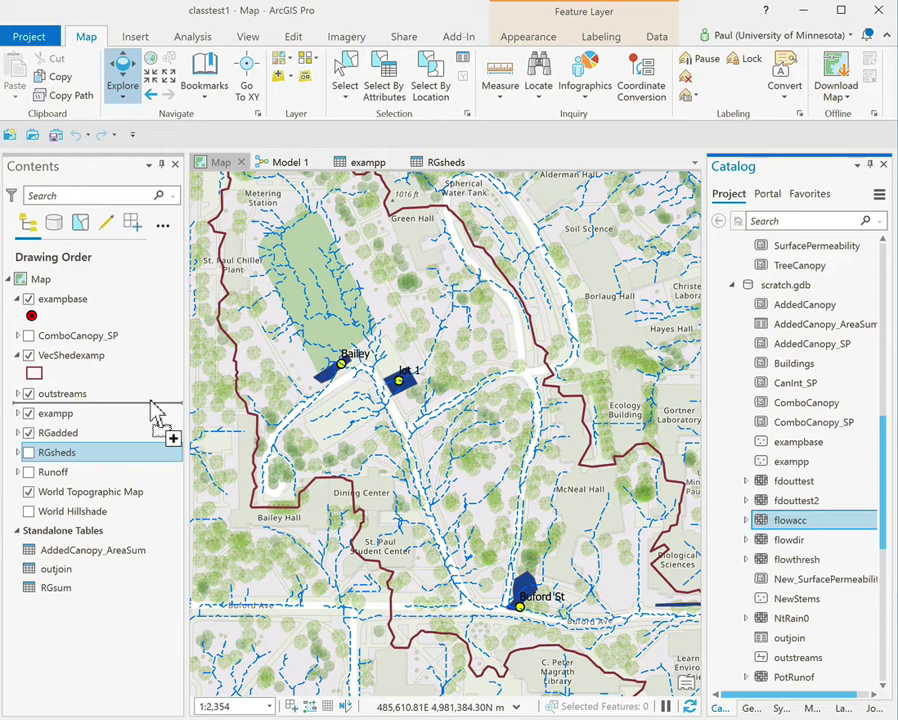
pyautogui.moveTo(158, 412); pyautogui.dragTo(157, 414)
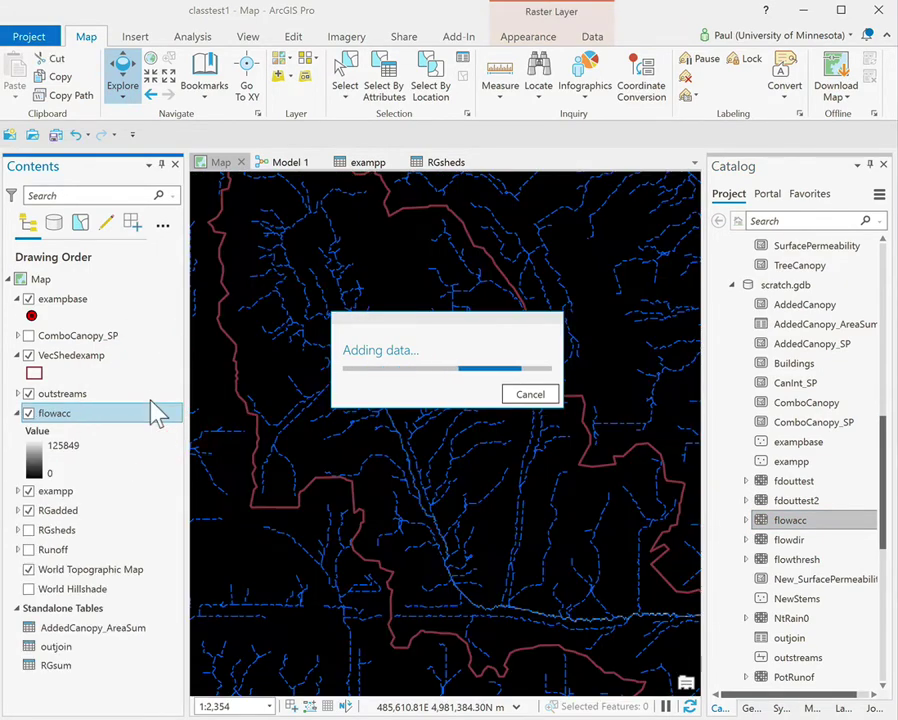
# Pan west along the streams and move exampp above the flowacc raster
pyautogui.scroll(5, 466, 354)
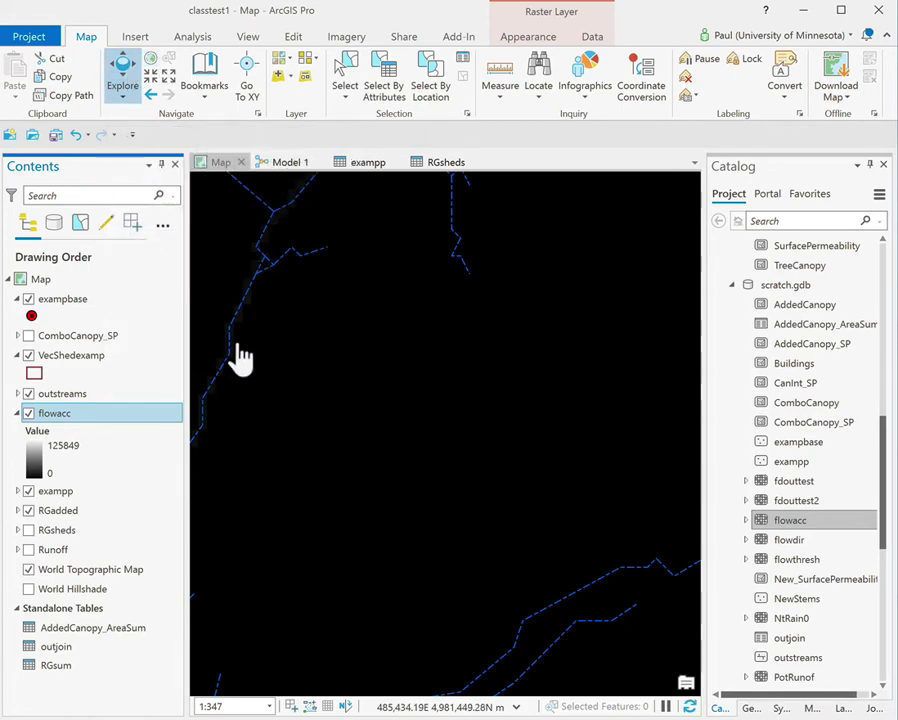
pyautogui.click(229, 355)
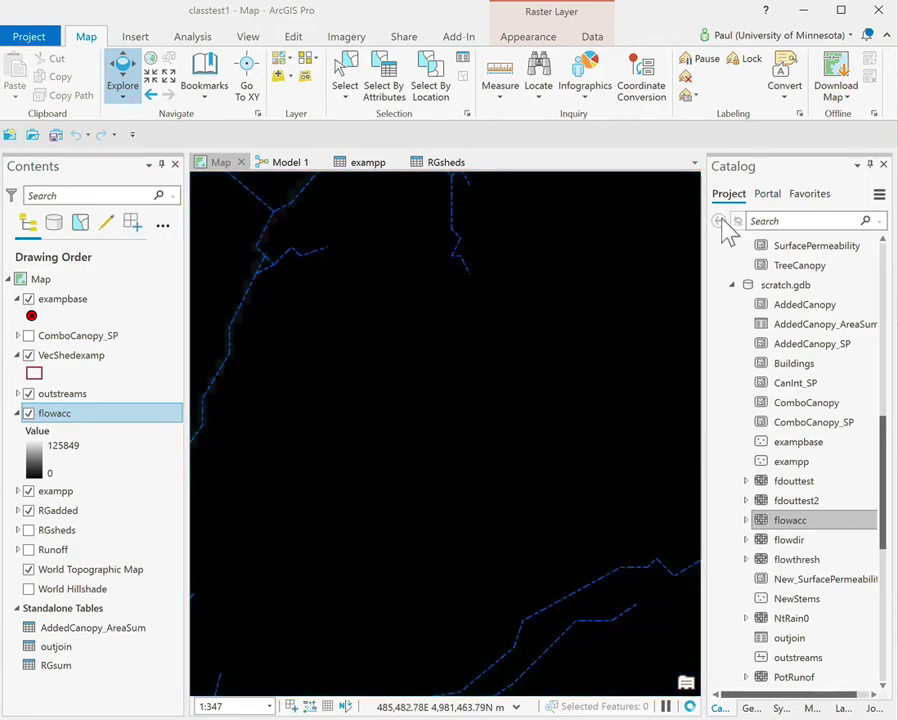
pyautogui.click(253, 297)
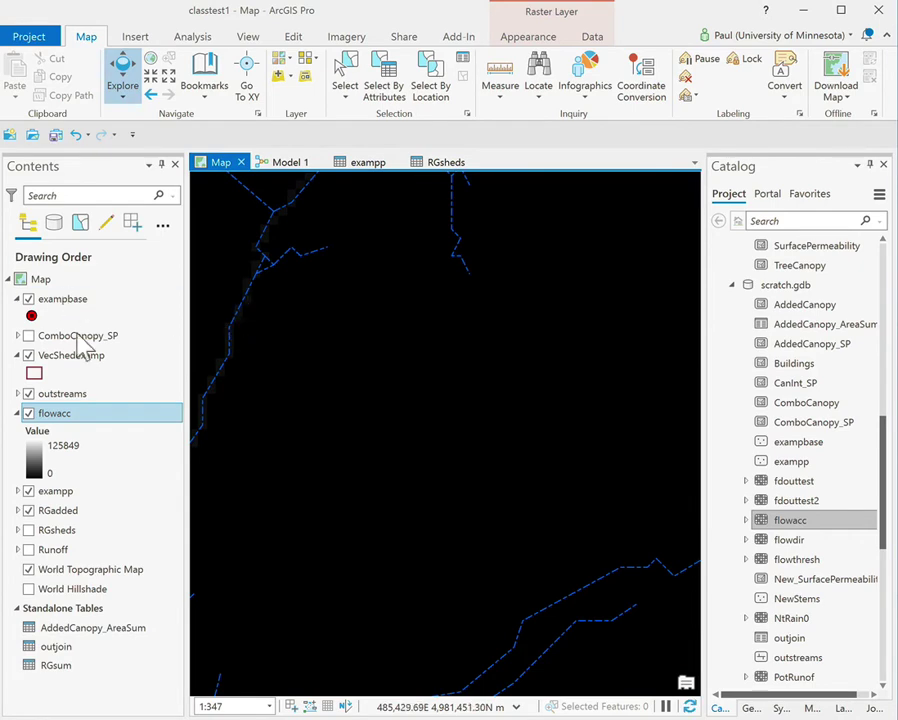
pyautogui.scroll(-3, 210, 444)
pyautogui.scroll(-2, 213, 448)
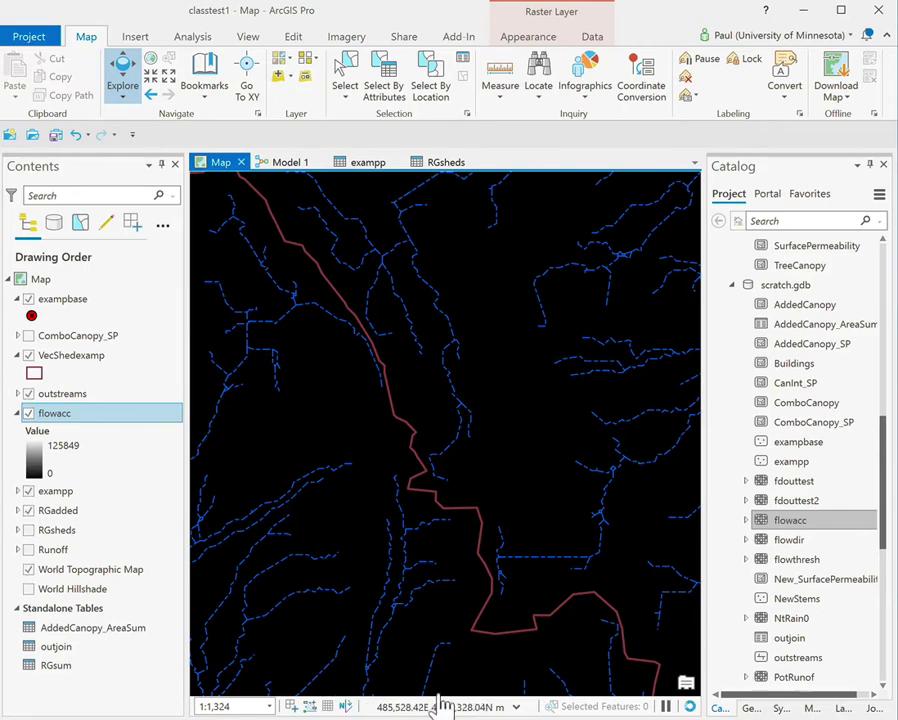
pyautogui.press('Left')
pyautogui.press('Left')
pyautogui.press('Left')
pyautogui.press('Left')
pyautogui.press('Left')
pyautogui.press('Left')
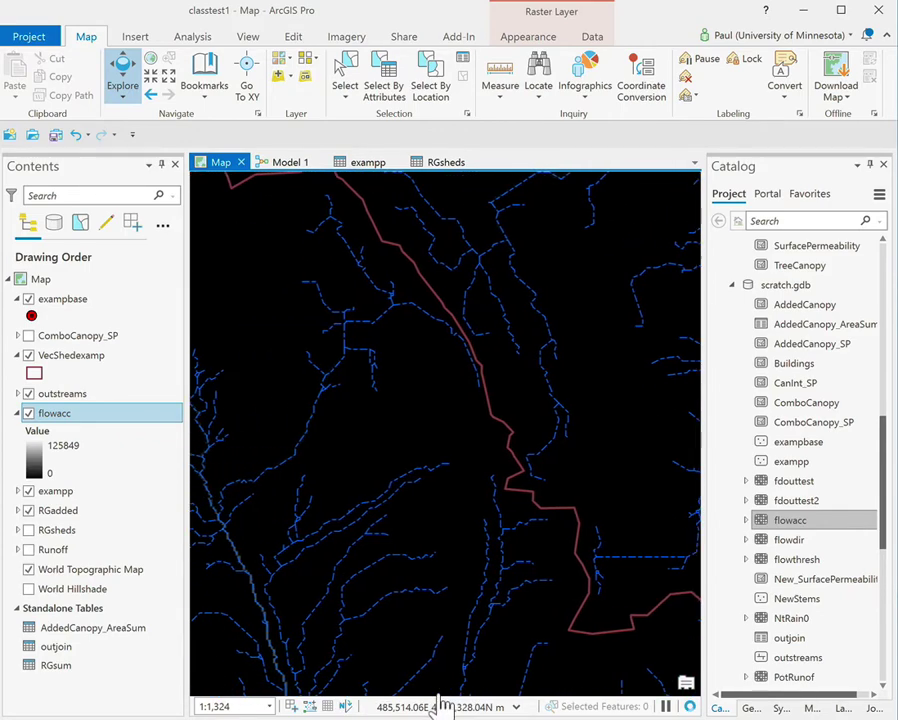
pyautogui.press('Left')
pyautogui.press('Left')
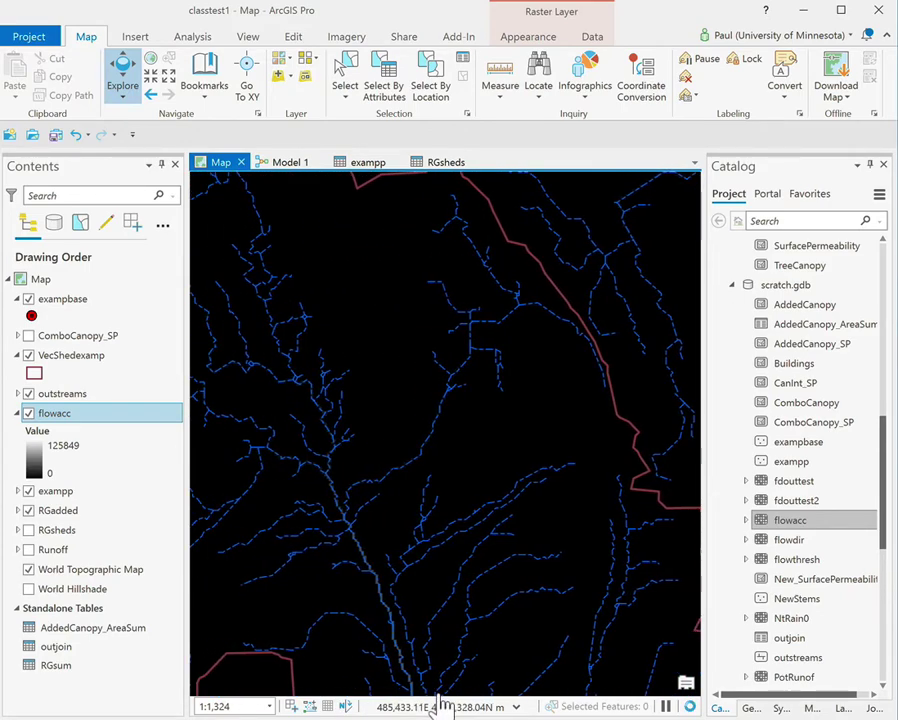
pyautogui.moveTo(57, 491); pyautogui.dragTo(56, 410)
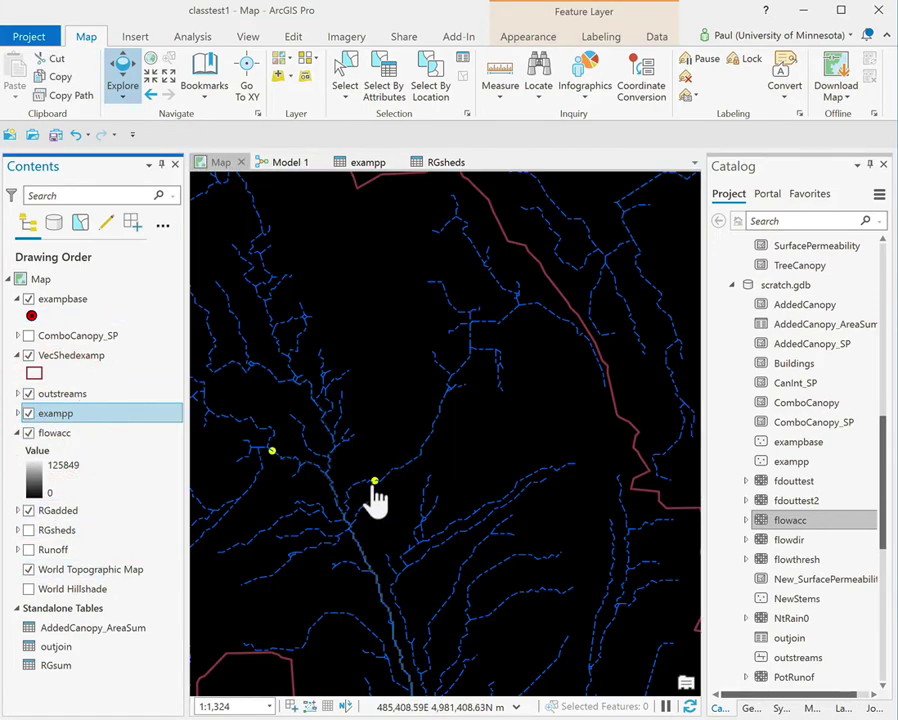
# Zoom in on the yellow pour point and hide the outstreams and VecShedexamp layers
pyautogui.scroll(5, 375, 497)
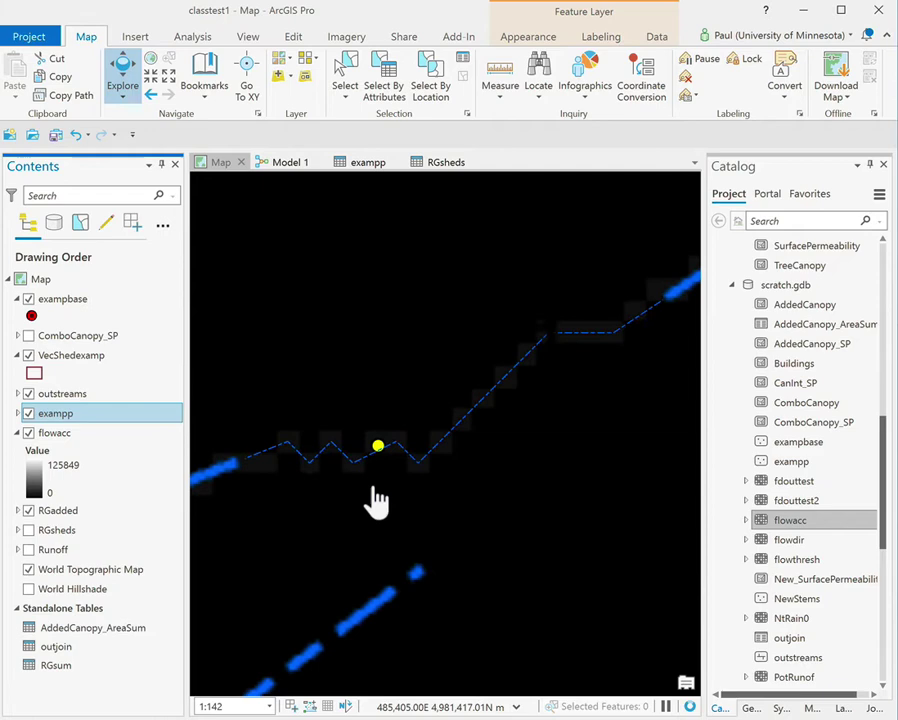
pyautogui.scroll(2, 375, 497)
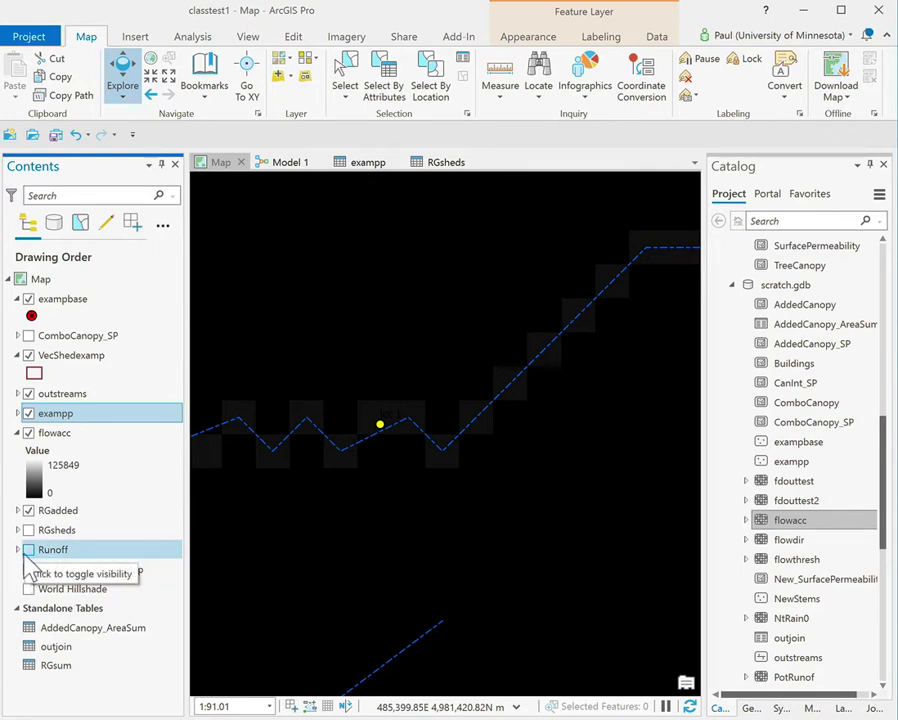
pyautogui.click(28, 393)
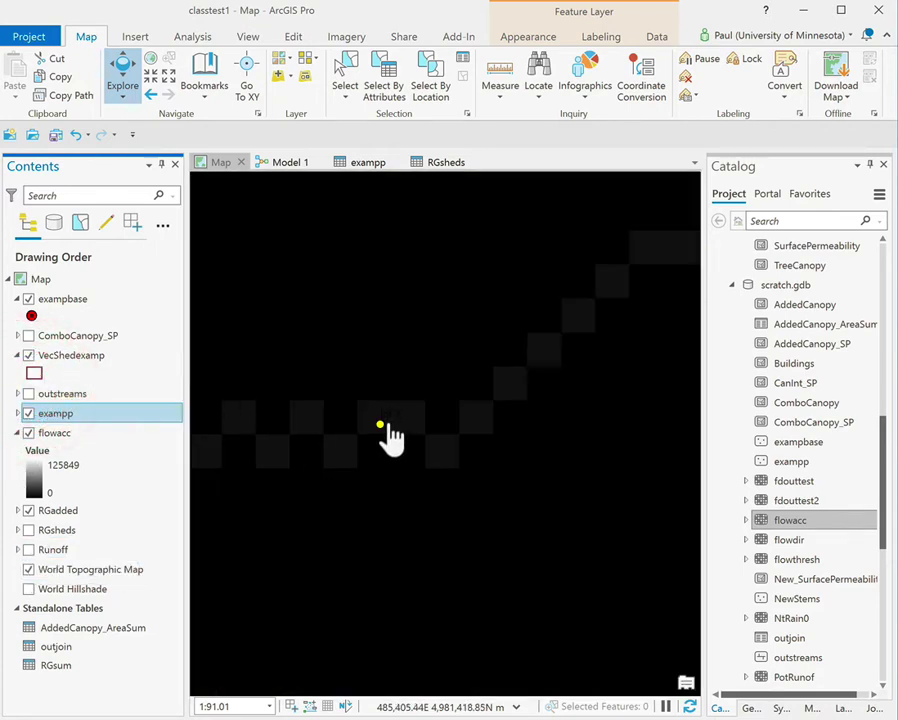
pyautogui.click(381, 427)
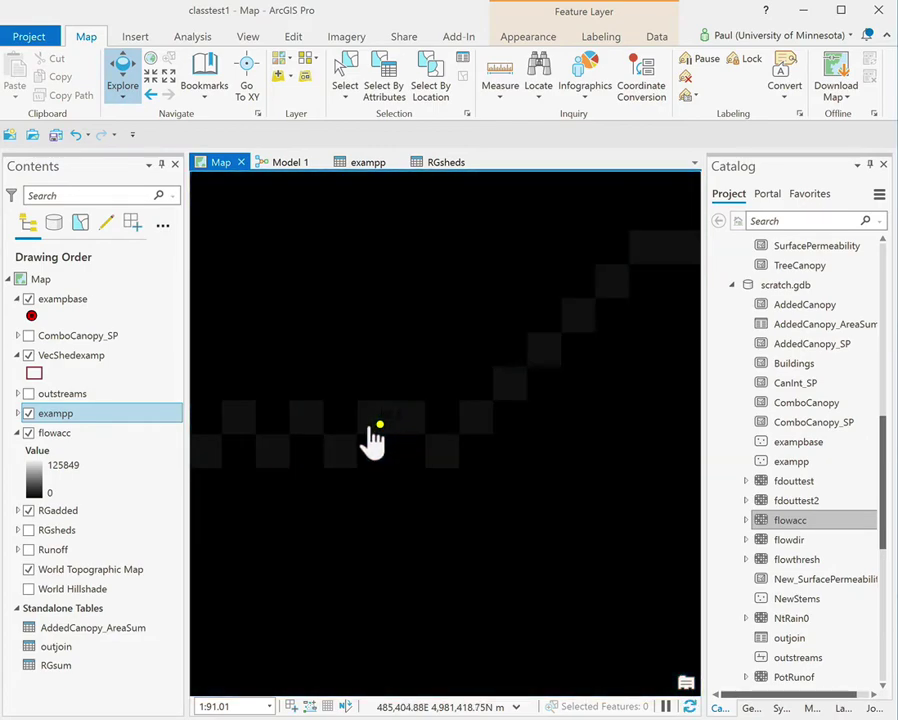
pyautogui.click(380, 426)
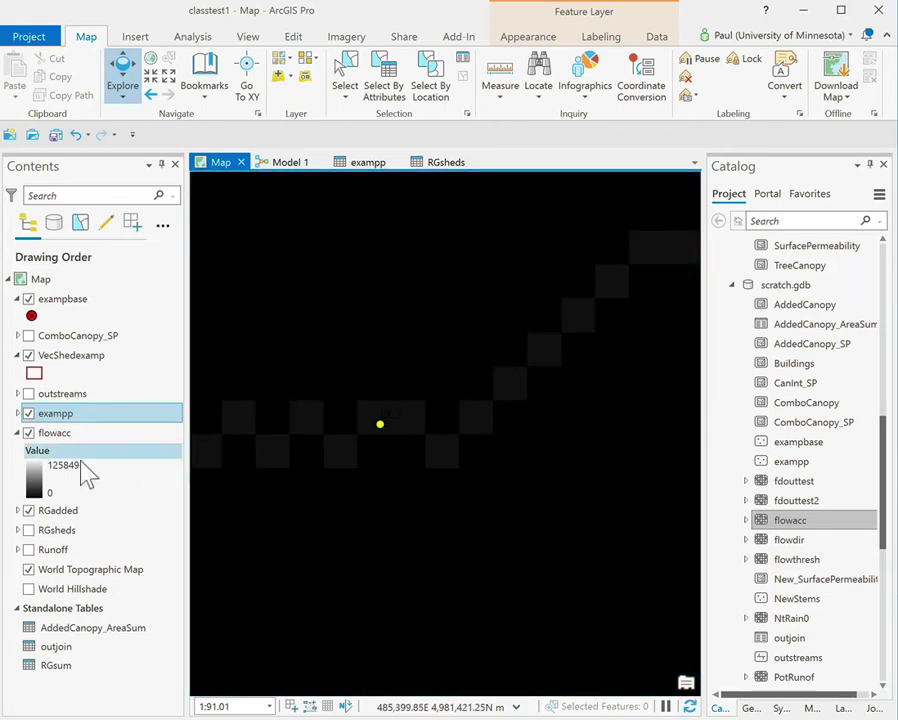
pyautogui.click(29, 356)
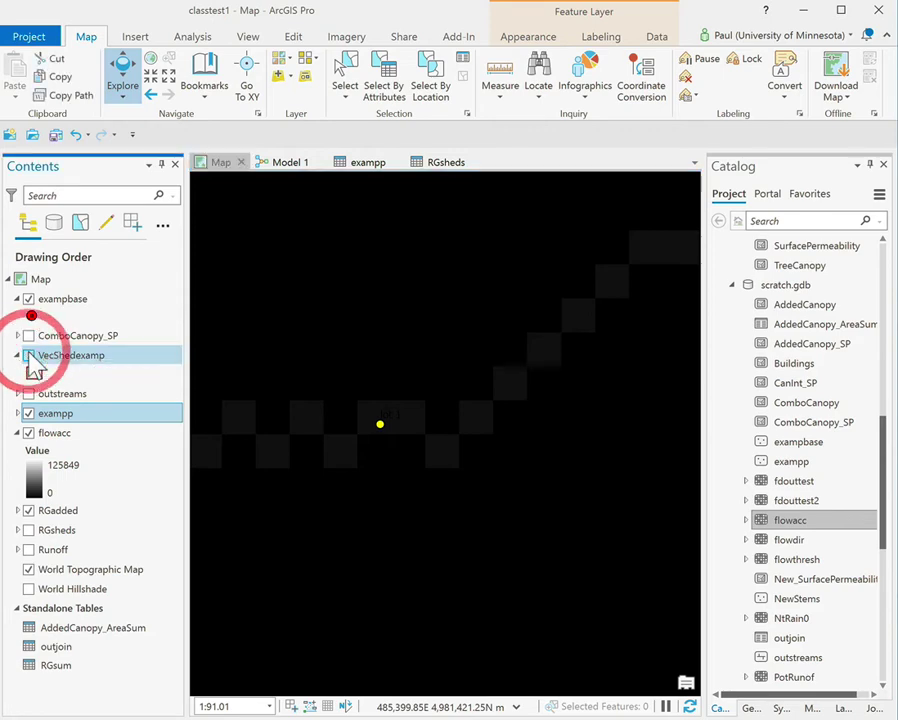
pyautogui.click(365, 435)
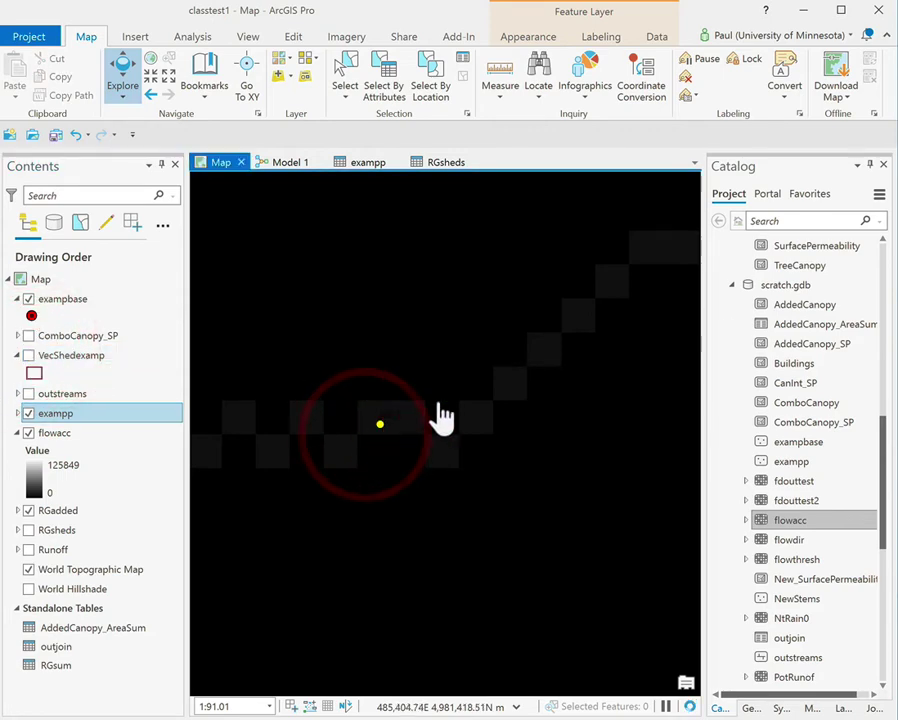
# Read the pour-point cell's flow accumulation of 7593, show streams again, and close the pop-up
pyautogui.click(391, 421)
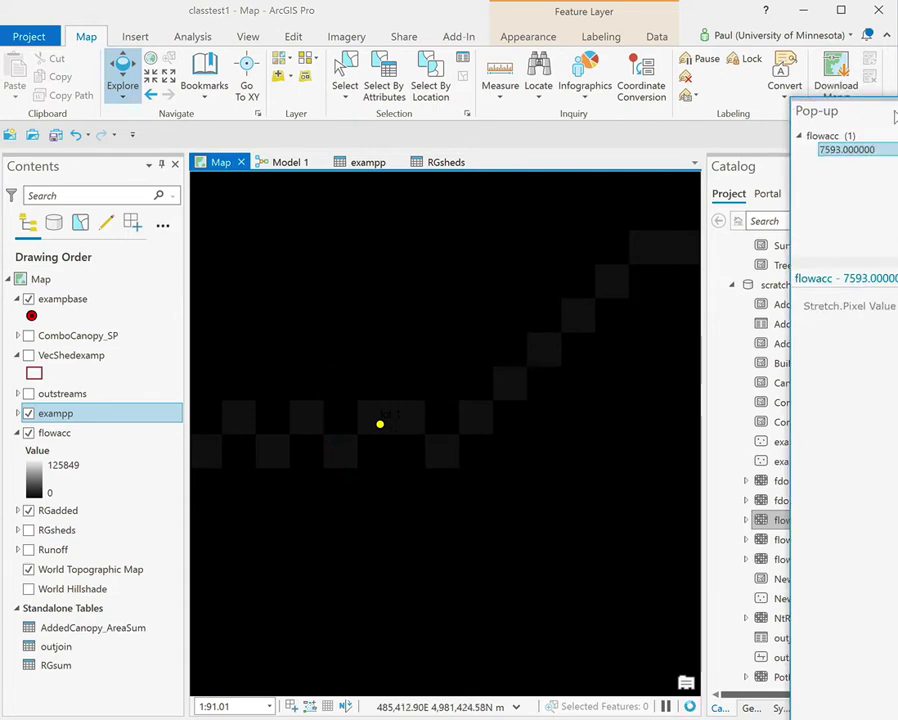
pyautogui.moveTo(836, 114); pyautogui.dragTo(521, 124)
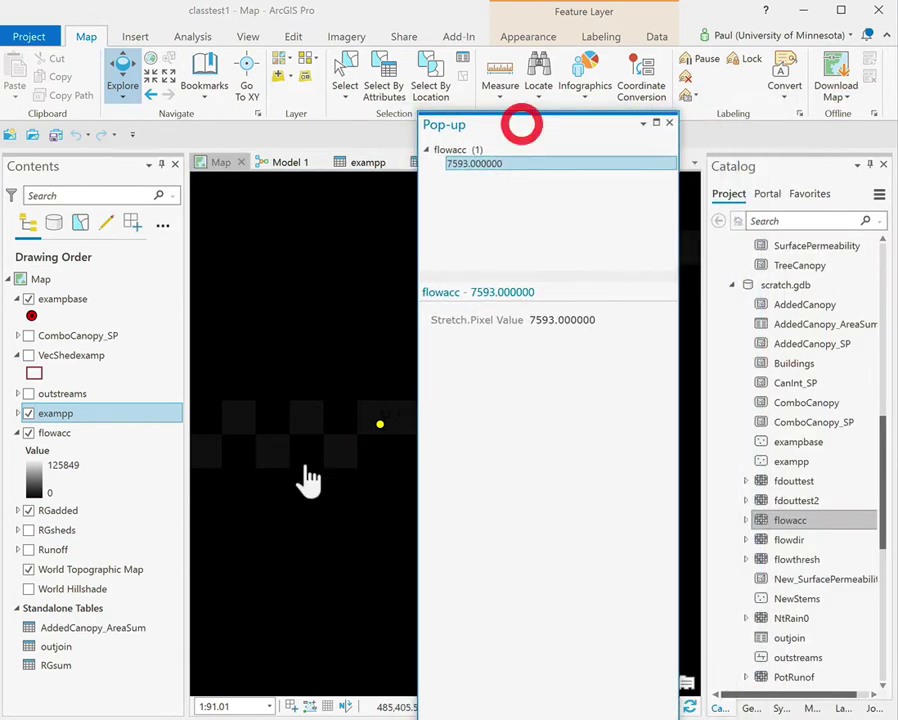
pyautogui.click(28, 393)
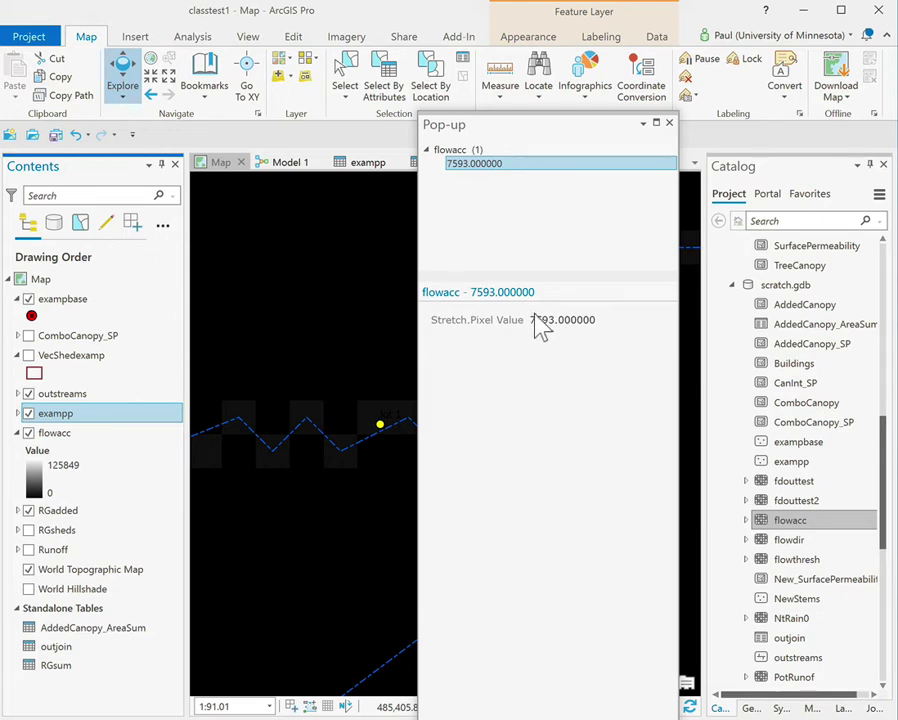
pyautogui.click(669, 124)
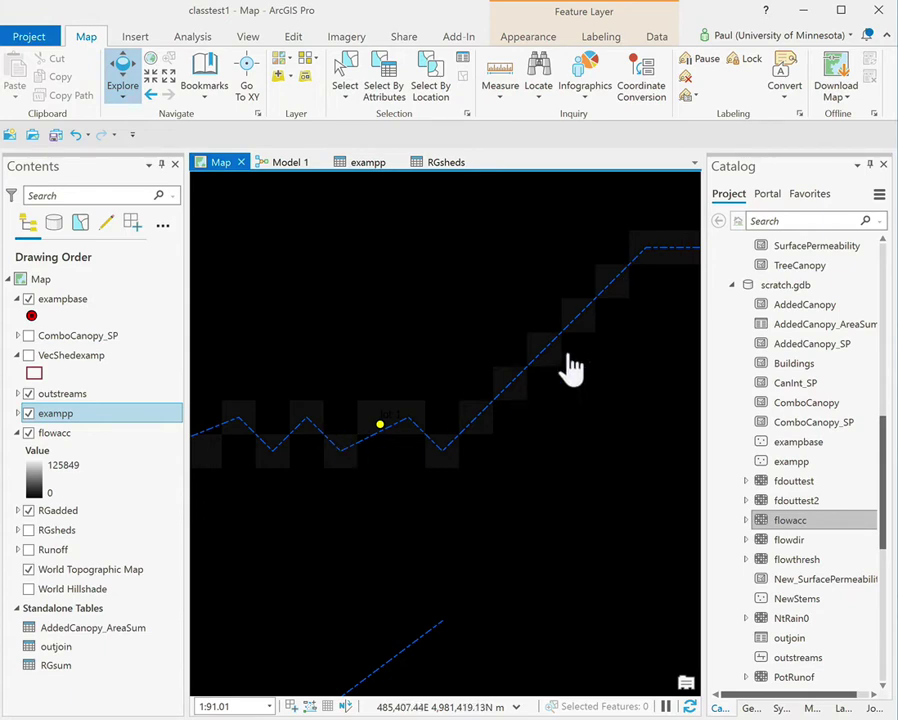
# Follow the stream downstream reading flowacc values 26329 and 26739, then zoom out to 1:848
pyautogui.scroll(-3, 395, 492)
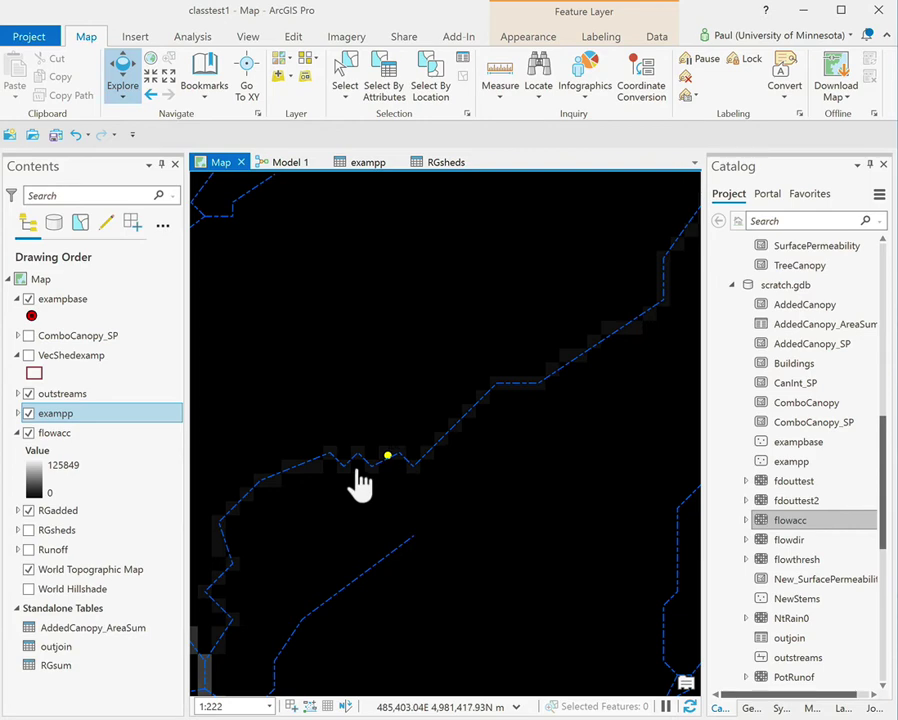
pyautogui.moveTo(331, 537); pyautogui.dragTo(470, 390)
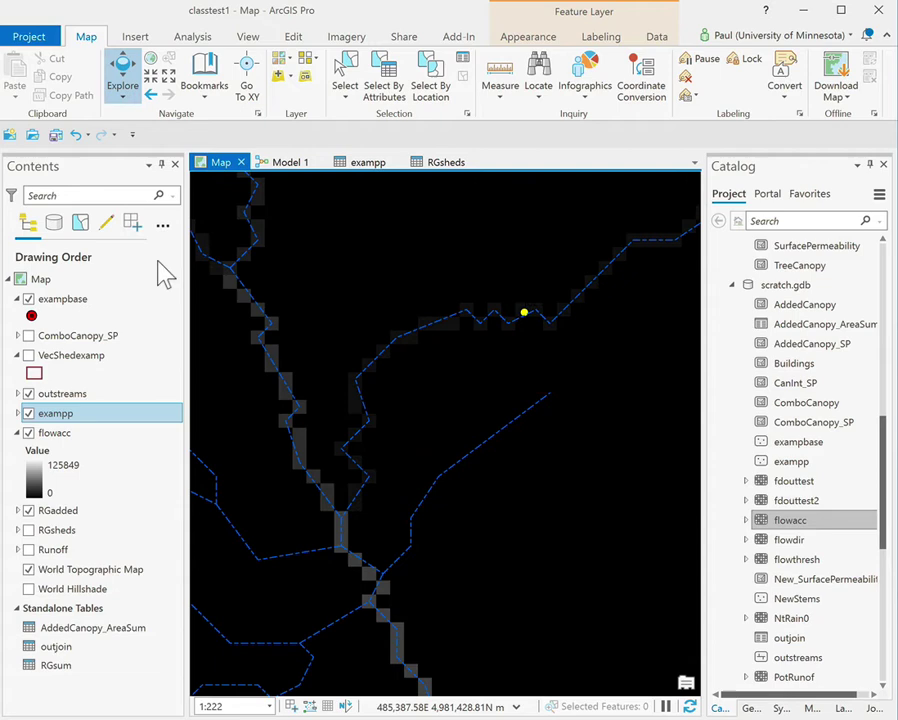
pyautogui.click(274, 356)
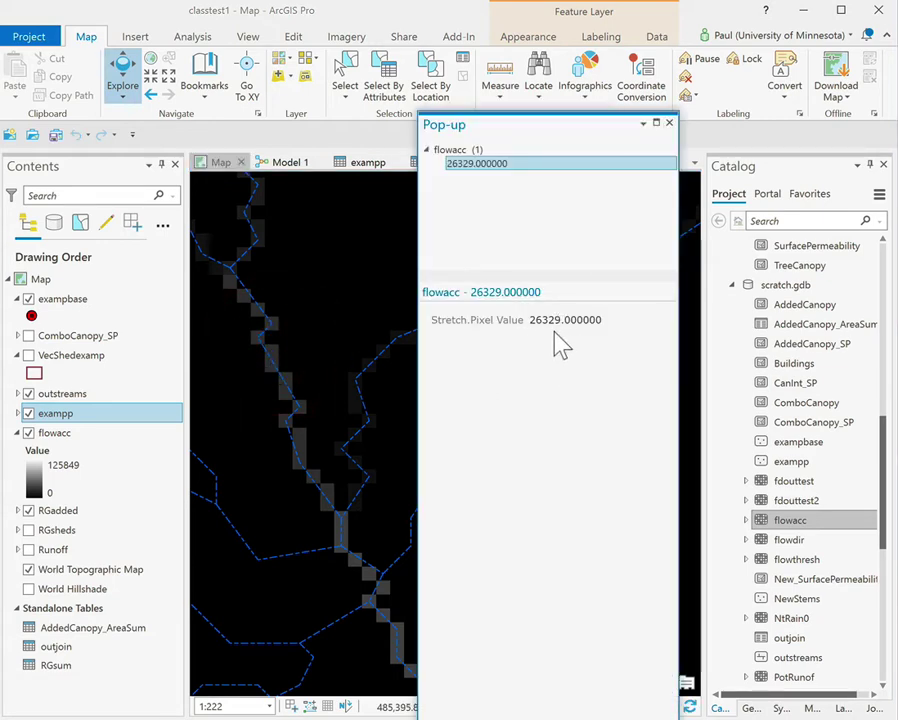
pyautogui.click(330, 495)
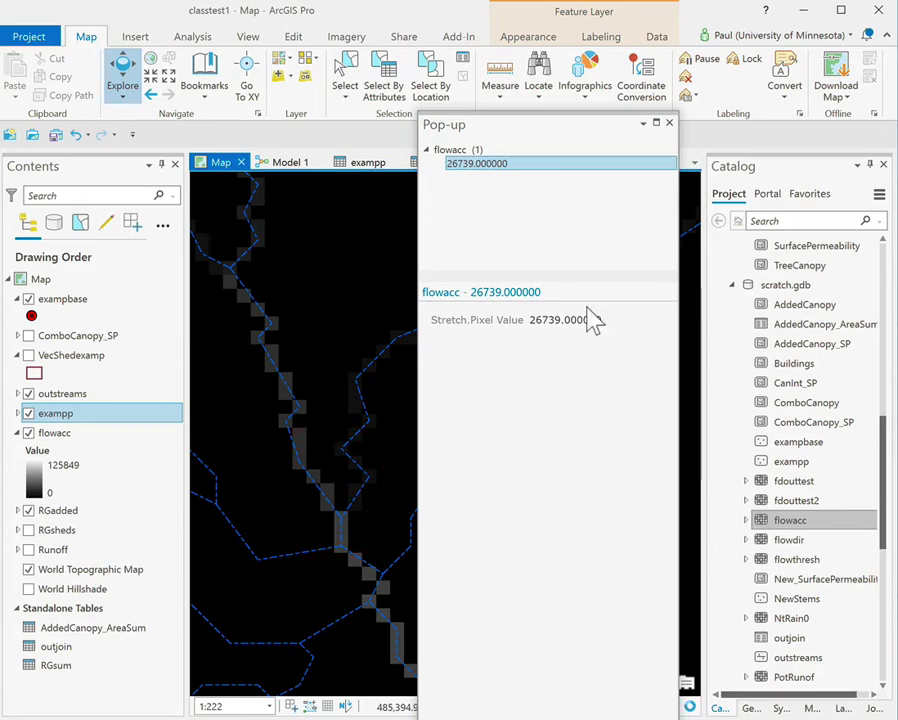
pyautogui.click(669, 124)
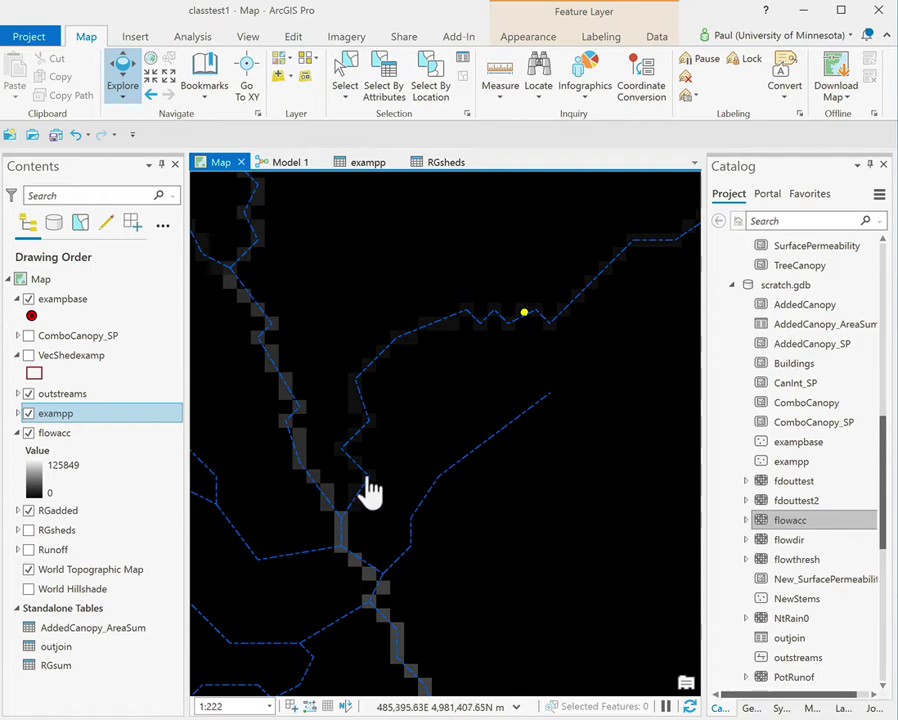
pyautogui.scroll(-2, 276, 475)
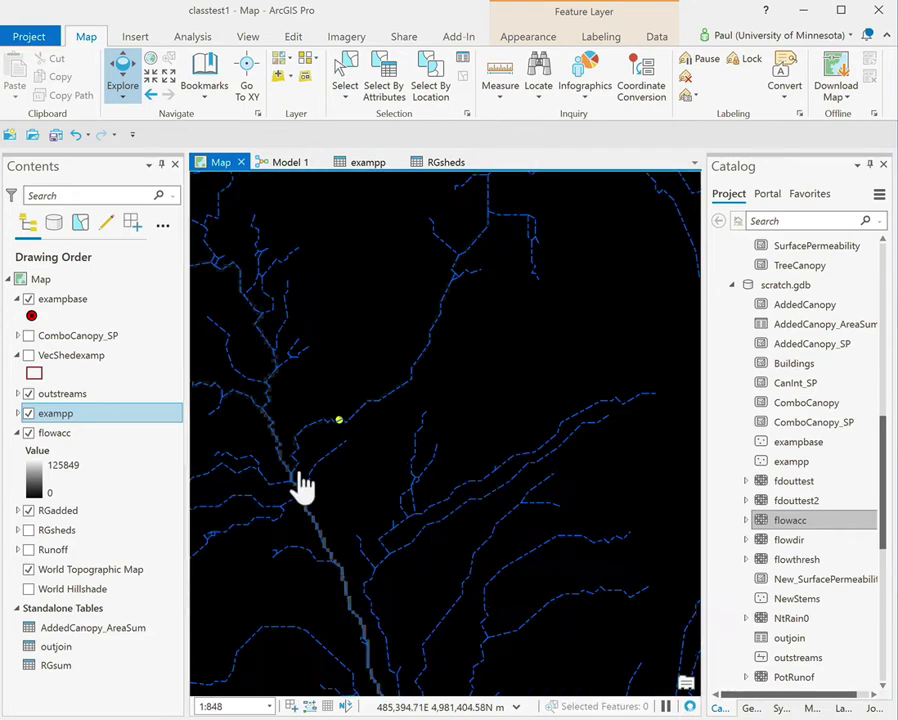
# Hide flowacc and pan across Bailey, lot 1 and Buford St, zooming out to 1:3,233
pyautogui.click(29, 434)
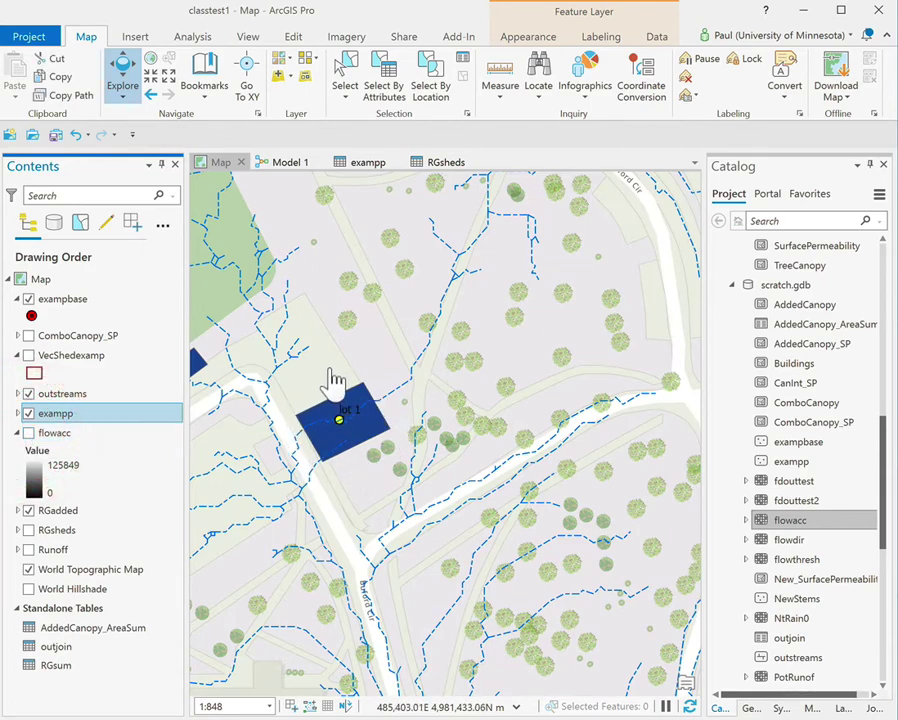
pyautogui.moveTo(368, 372); pyautogui.dragTo(458, 460)
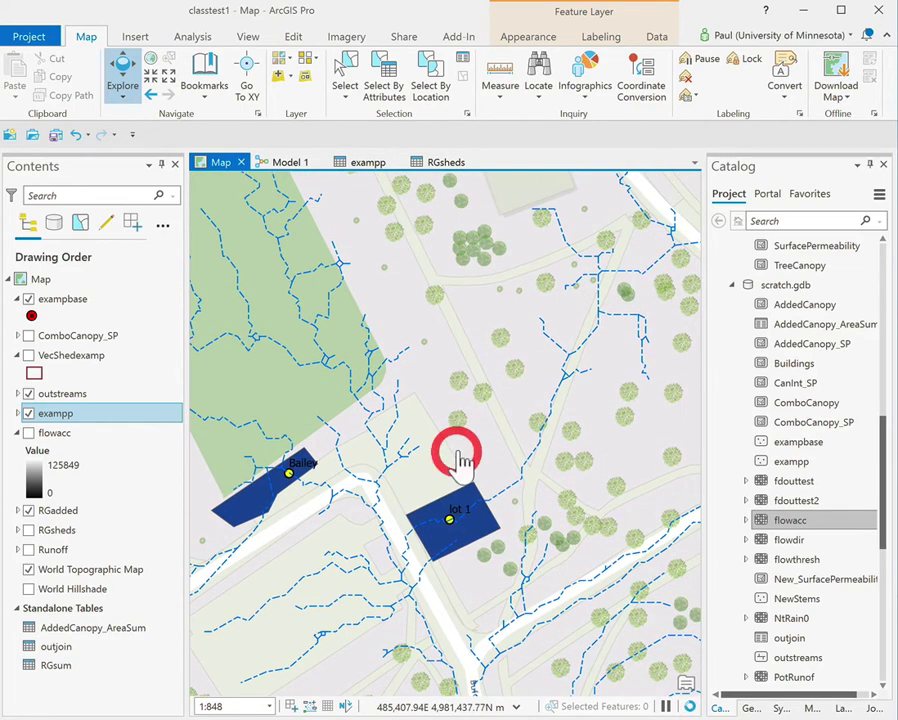
pyautogui.scroll(-2, 458, 460)
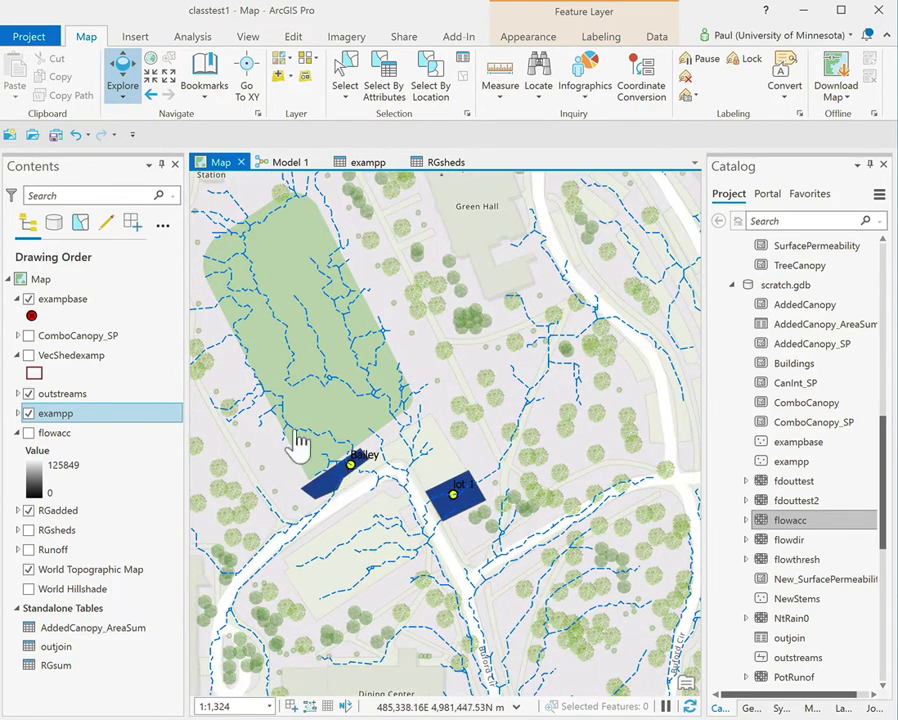
pyautogui.moveTo(298, 445); pyautogui.dragTo(326, 186)
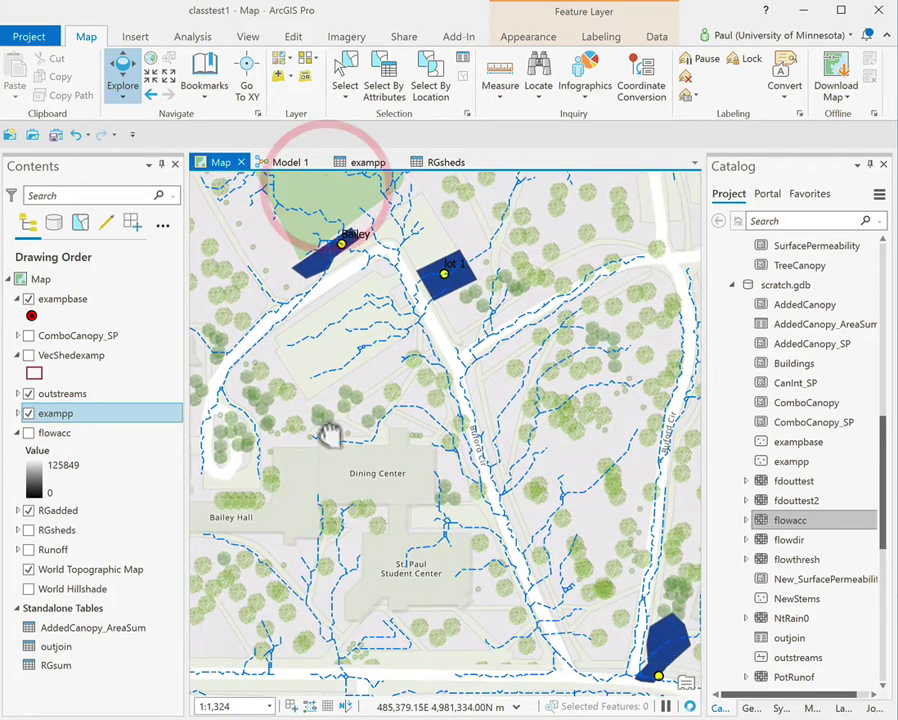
pyautogui.moveTo(374, 460); pyautogui.dragTo(234, 334)
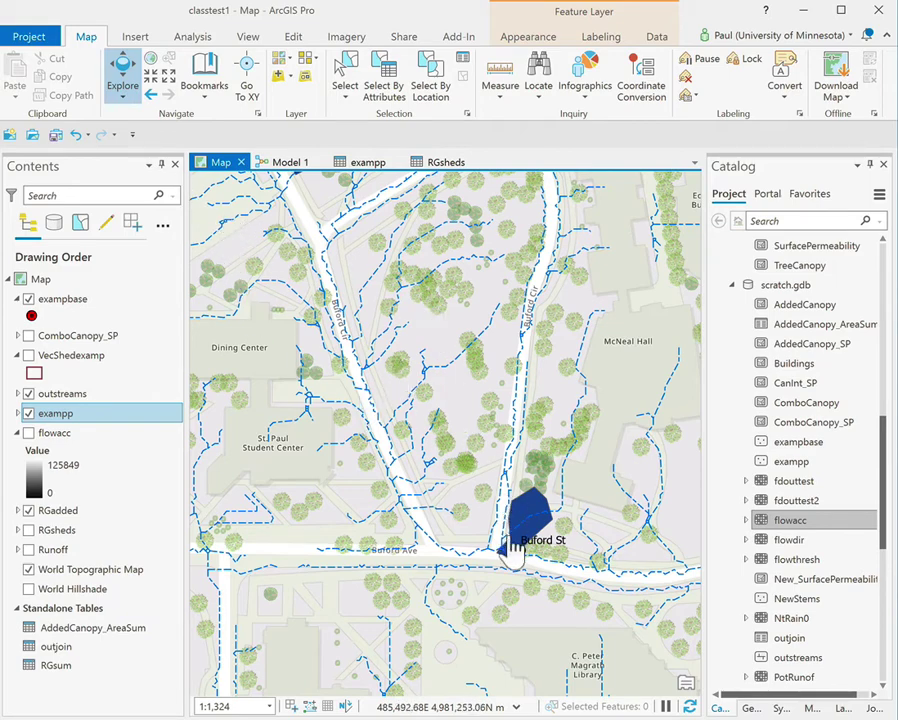
pyautogui.scroll(-5, 456, 534)
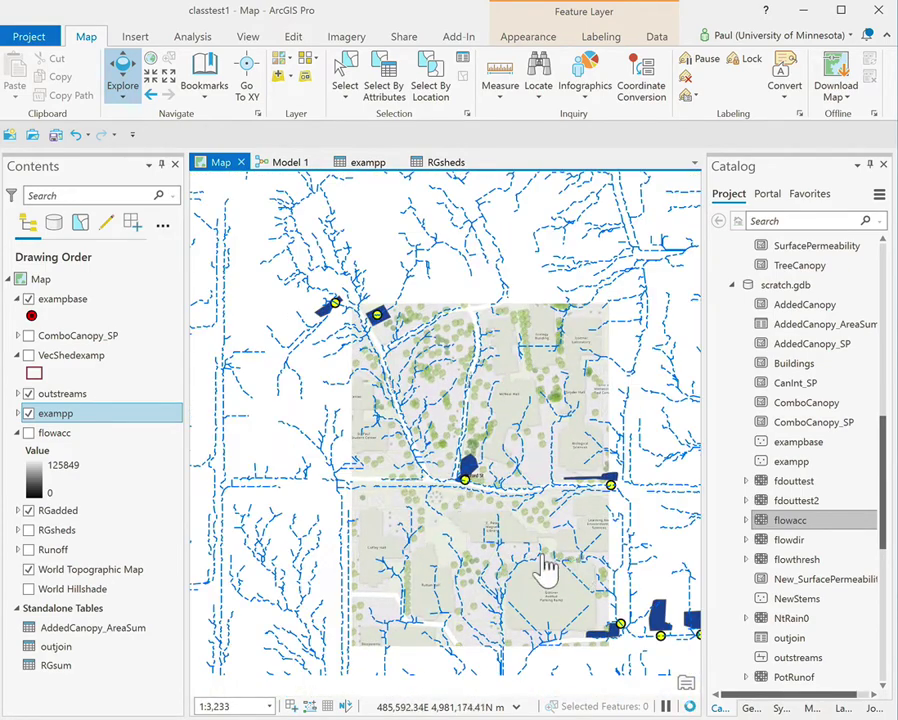
pyautogui.moveTo(475, 535)
pyautogui.mouseDown()
pyautogui.moveTo(410, 524)
pyautogui.moveTo(406, 508)
pyautogui.mouseUp()
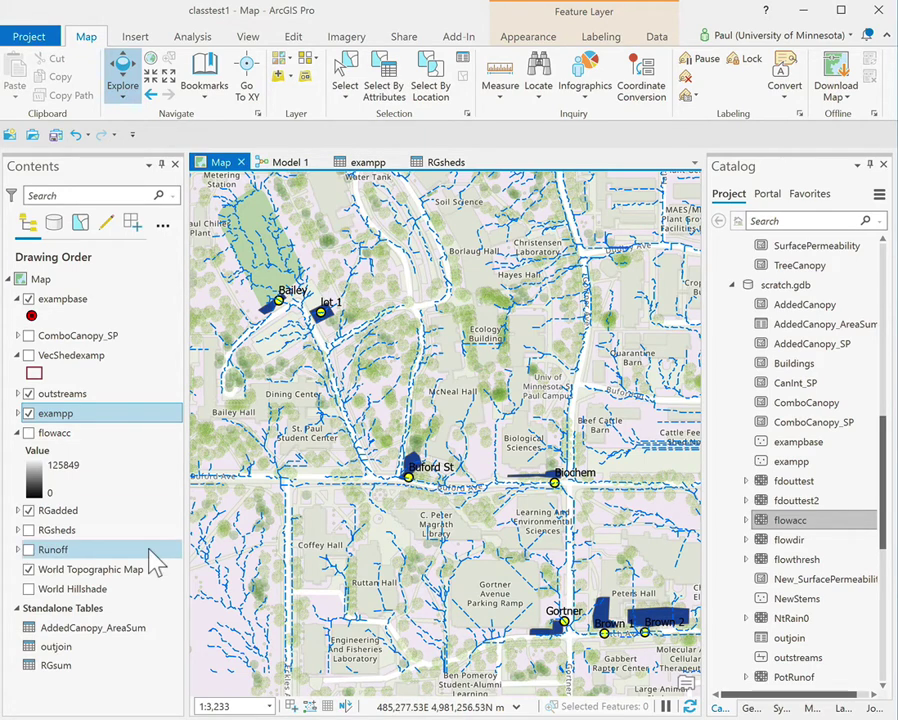
# Turn on the RGsheds watershed polygons and the Runoff raster
pyautogui.click(28, 530)
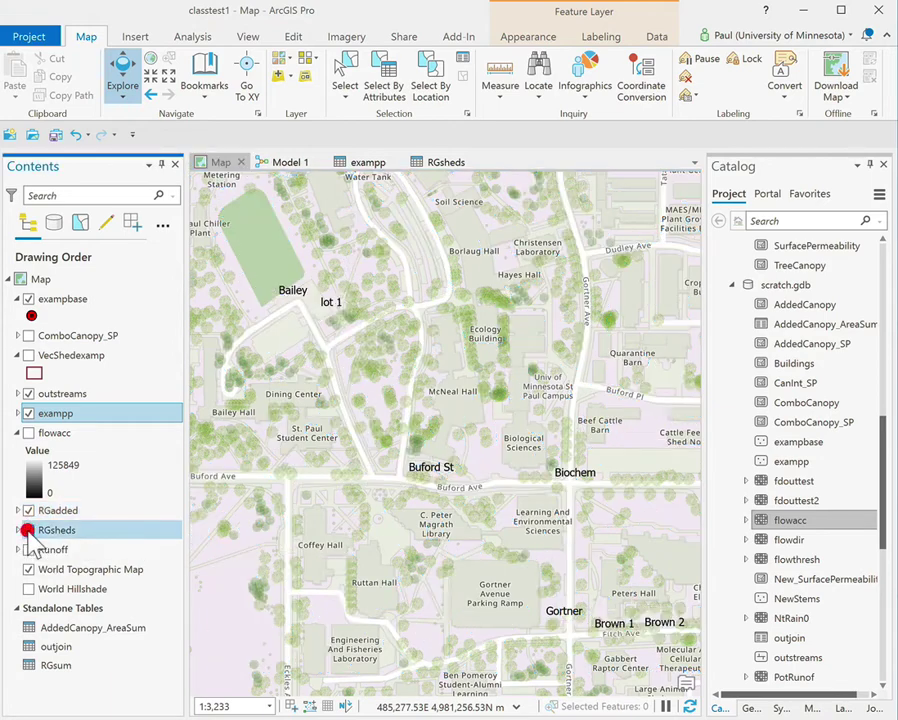
pyautogui.click(28, 549)
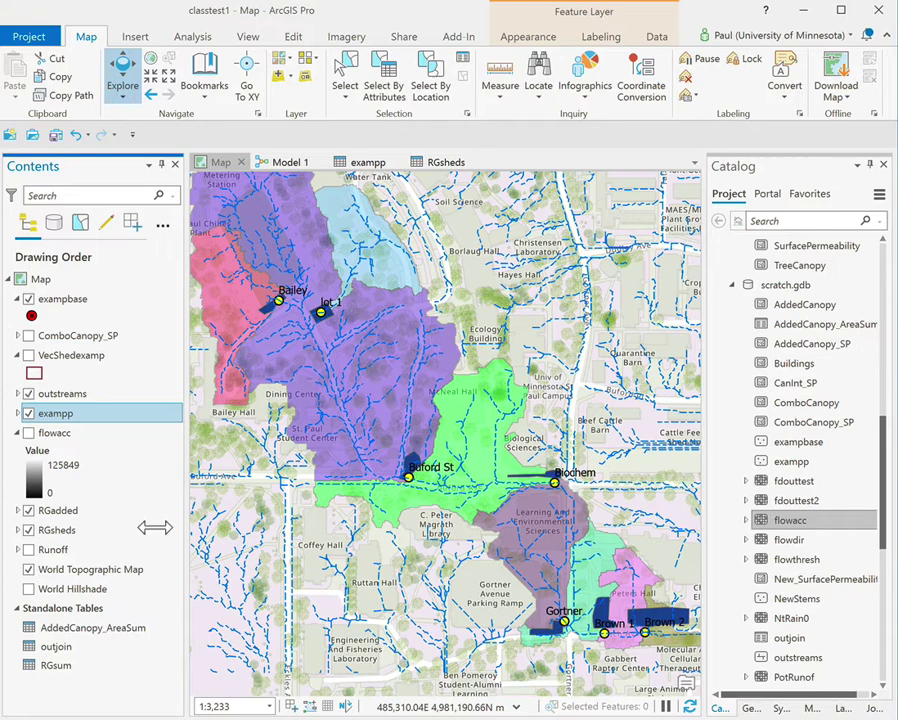
pyautogui.click(28, 551)
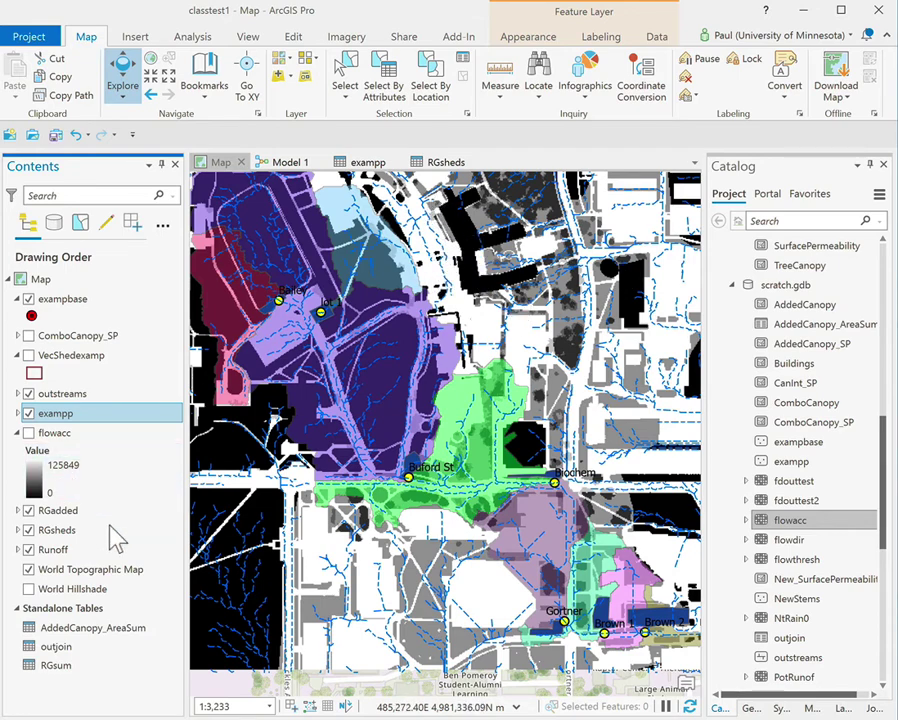
# Expand then collapse the Runoff legend, and collapse the flowacc legend
pyautogui.click(18, 549)
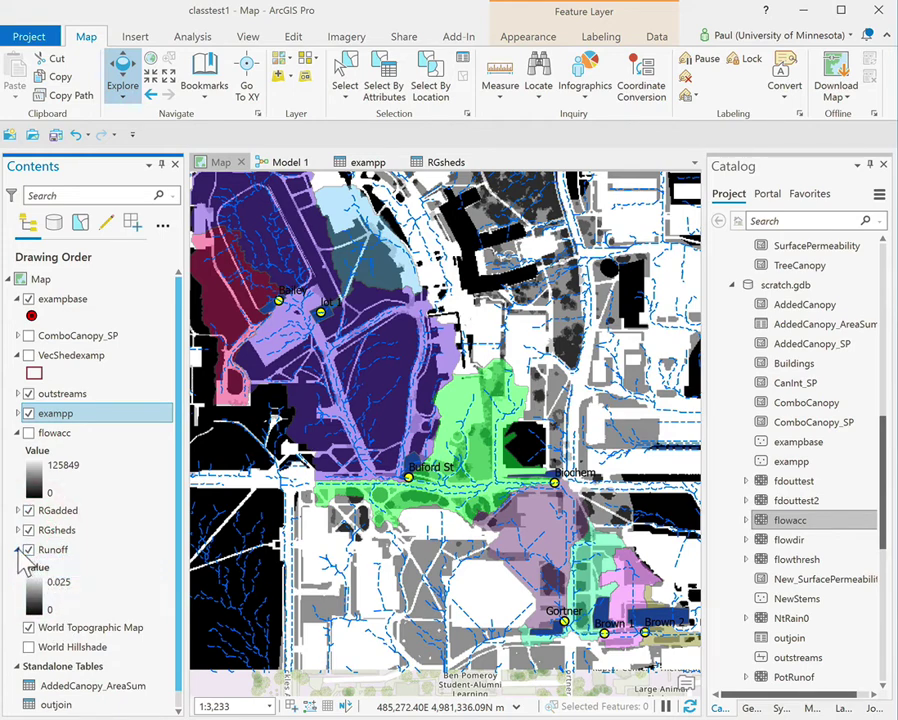
pyautogui.click(17, 549)
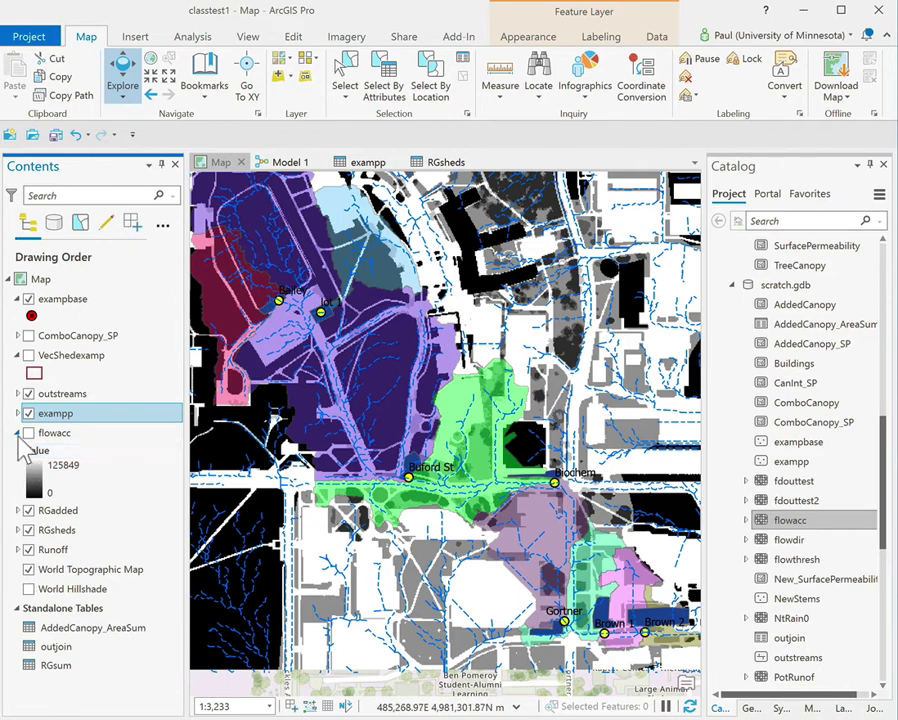
pyautogui.click(17, 434)
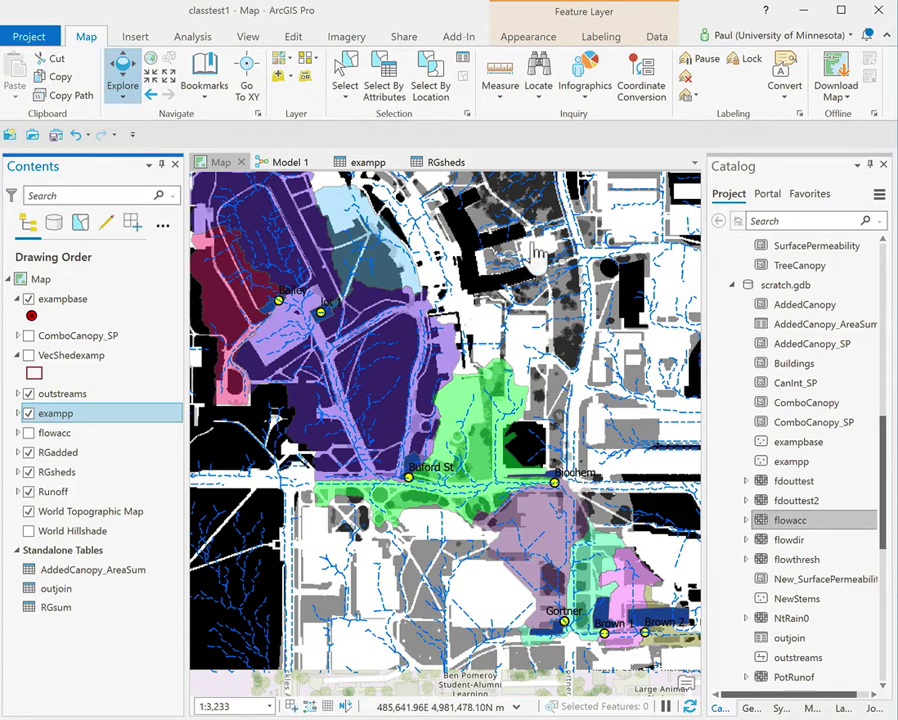
# Fit the Model 1 diagram, add ZonalSt_Sheds1 to the map and open its 8-row table
pyautogui.click(272, 166)
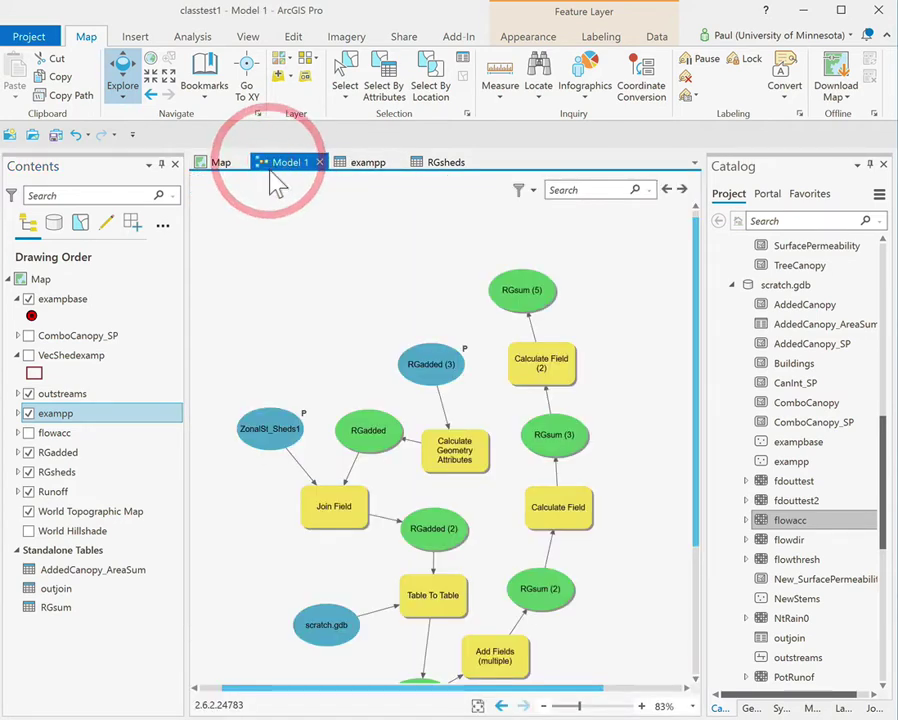
pyautogui.click(478, 706)
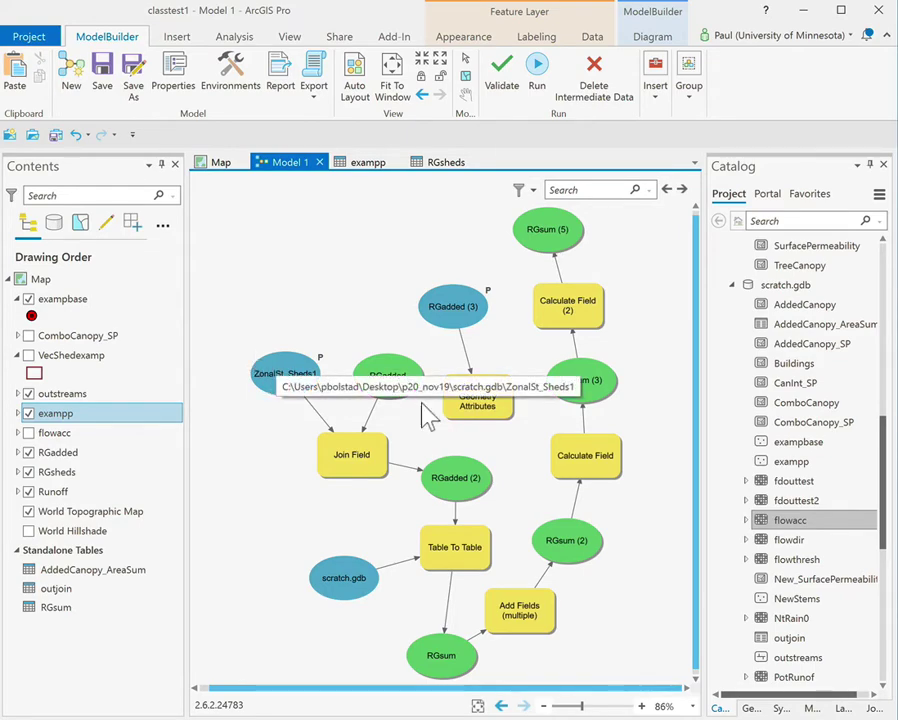
pyautogui.moveTo(882, 478); pyautogui.dragTo(889, 640)
pyautogui.moveTo(797, 565); pyautogui.dragTo(82, 566)
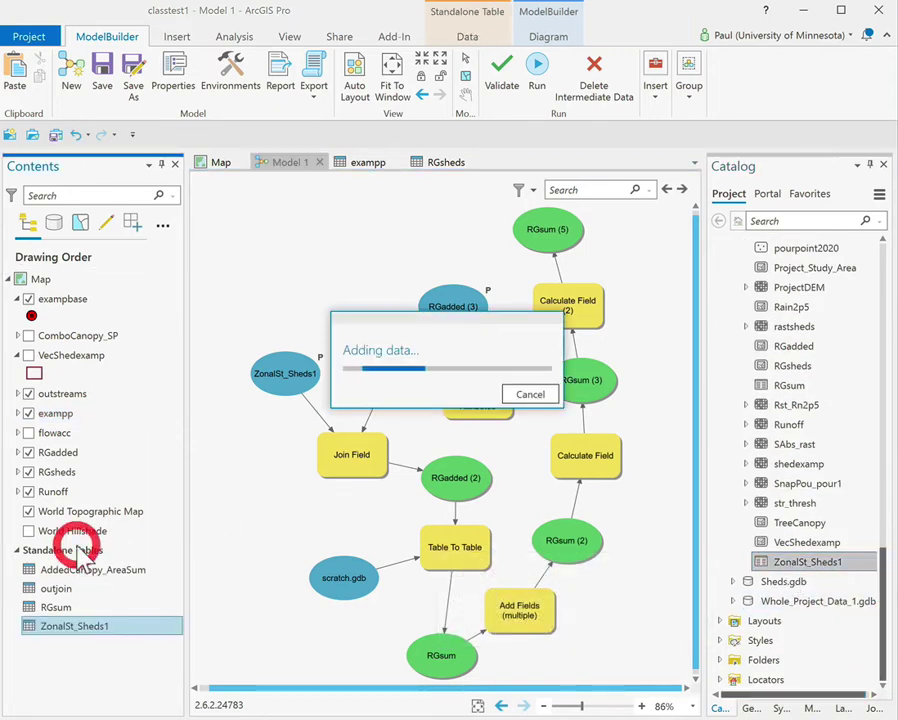
pyautogui.rightClick(64, 632)
pyautogui.click(68, 261)
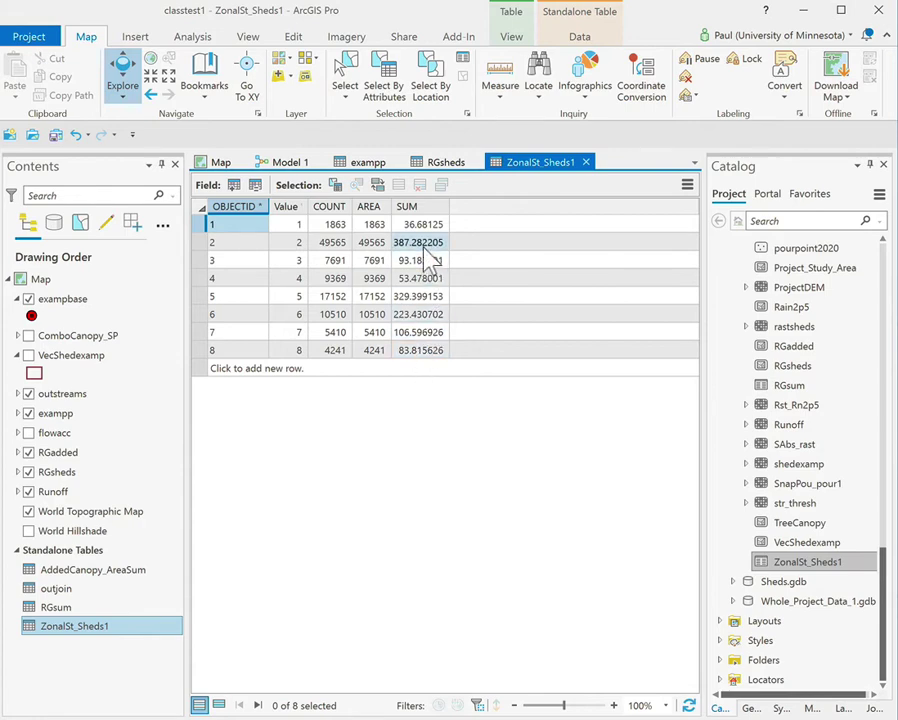
# Close ZonalSt_Sheds1 and open the RGadded attribute table listing the seven rain gardens
pyautogui.click(585, 161)
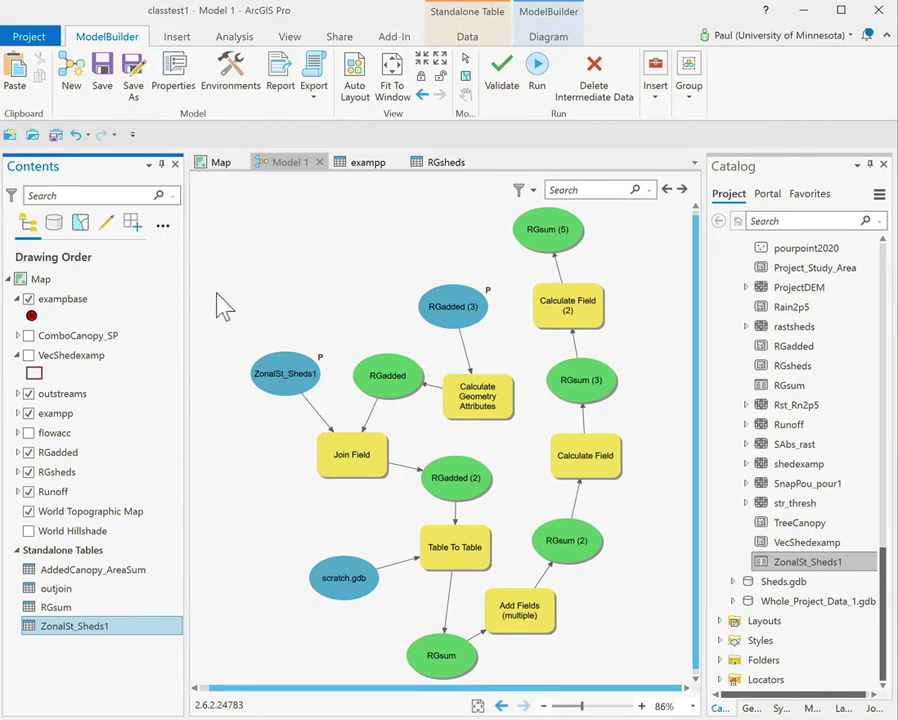
pyautogui.rightClick(74, 453)
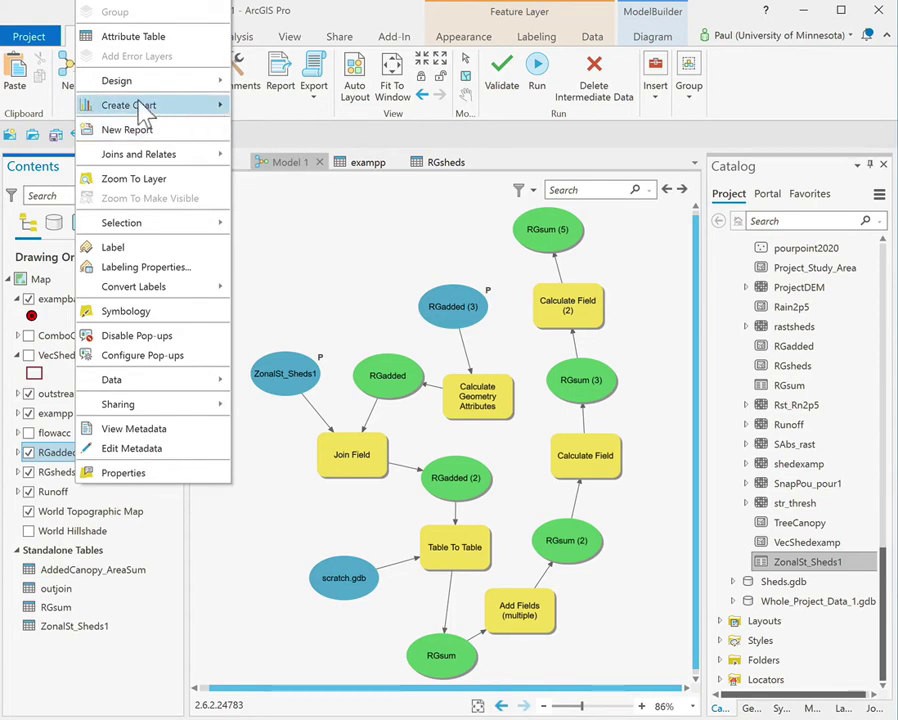
pyautogui.click(133, 36)
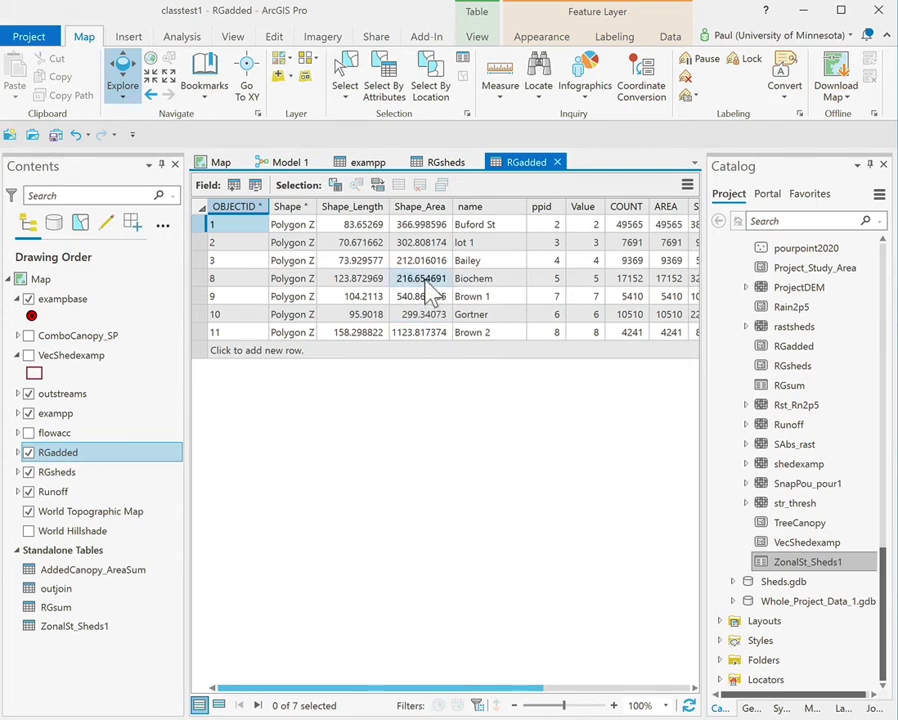
pyautogui.moveTo(425, 214)
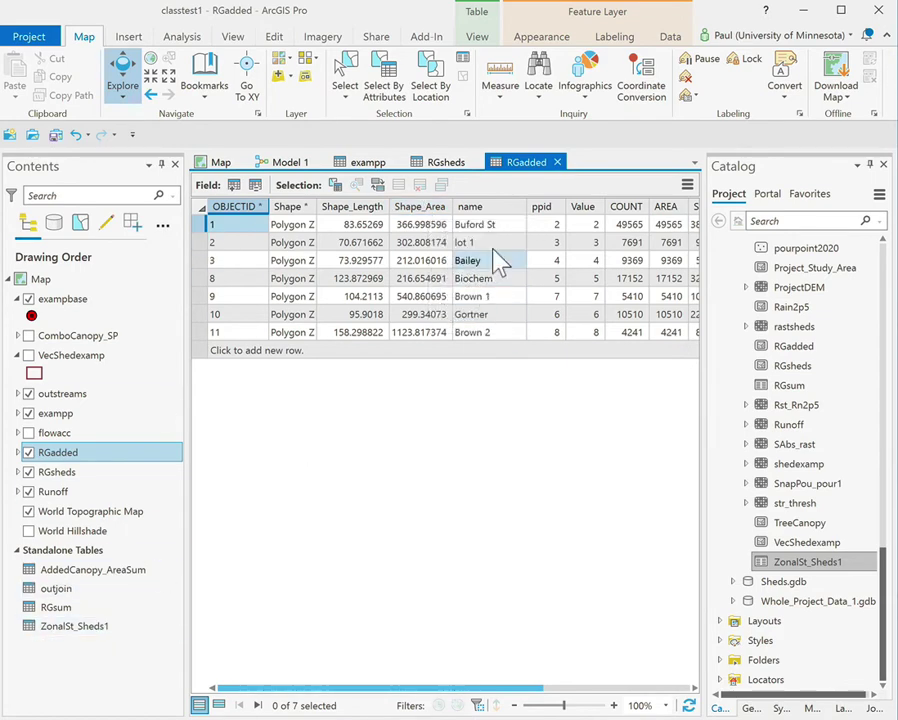
# Sort RGadded ascending by ppid and check the Buford St garden's area
pyautogui.rightClick(541, 208)
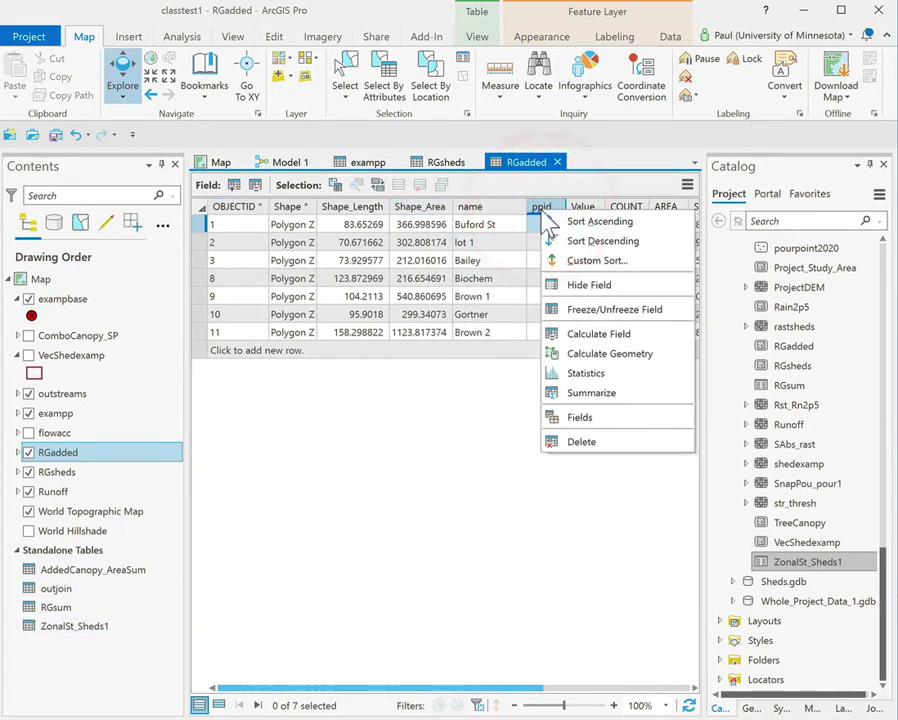
pyautogui.click(584, 224)
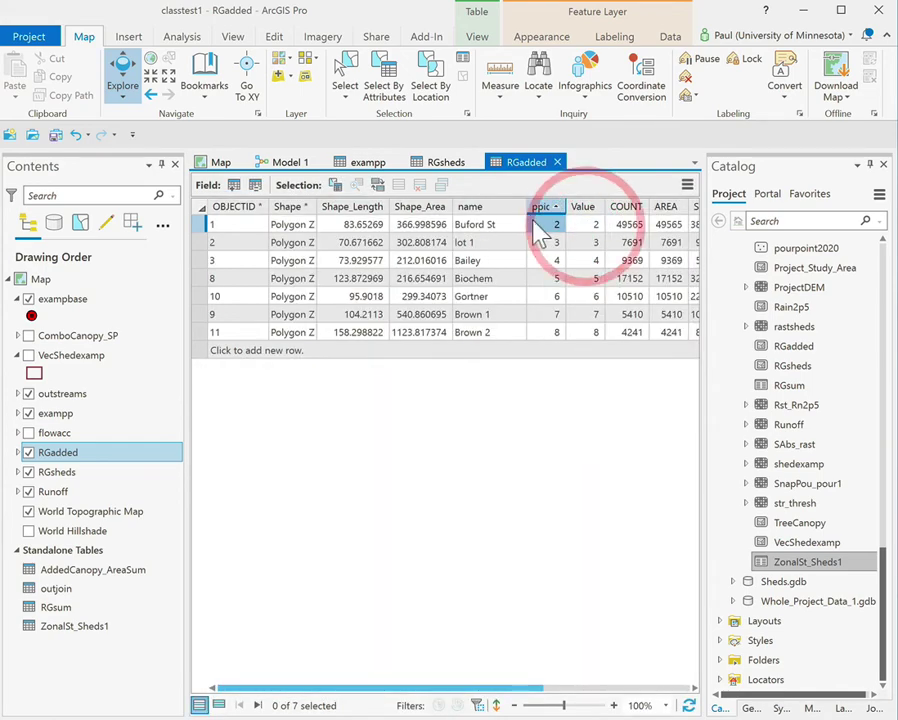
pyautogui.click(421, 230)
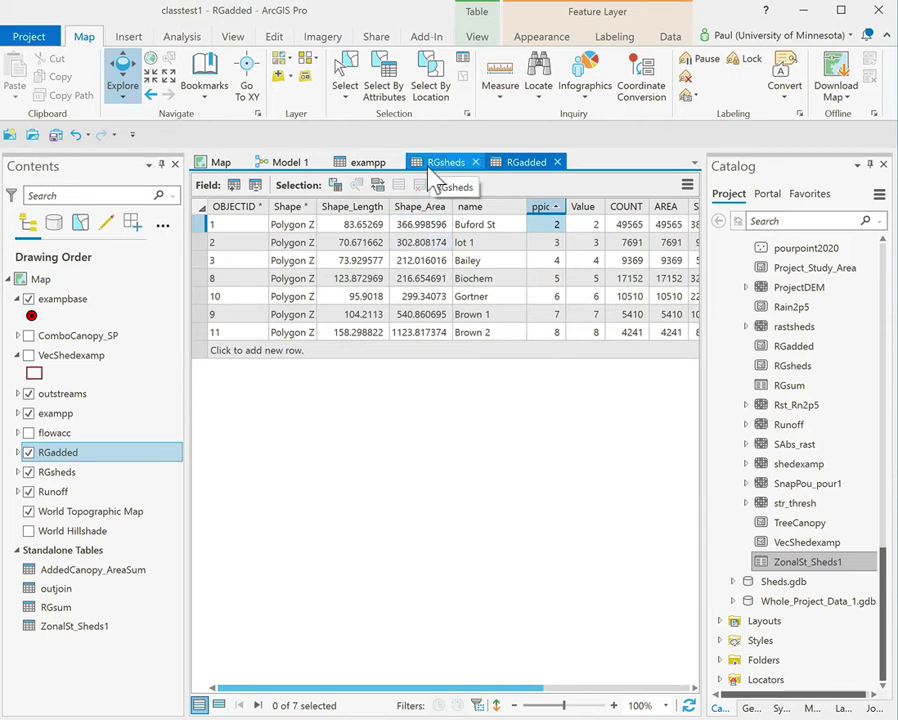
# Reopen ZonalSt_Sheds1, inspect the Buford St row in exampp, then return to the map
pyautogui.rightClick(76, 630)
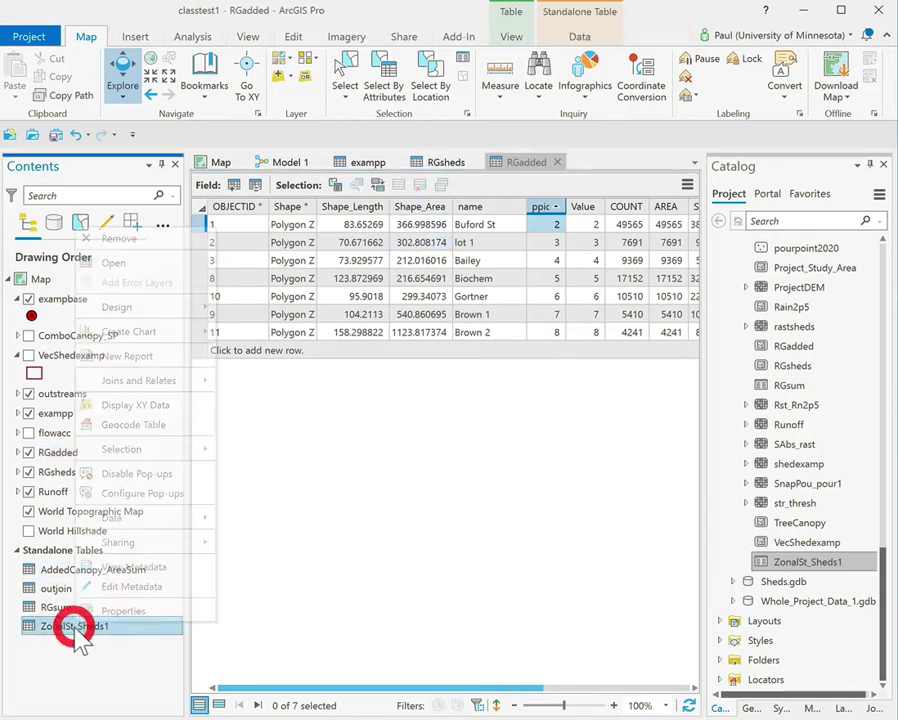
pyautogui.click(117, 263)
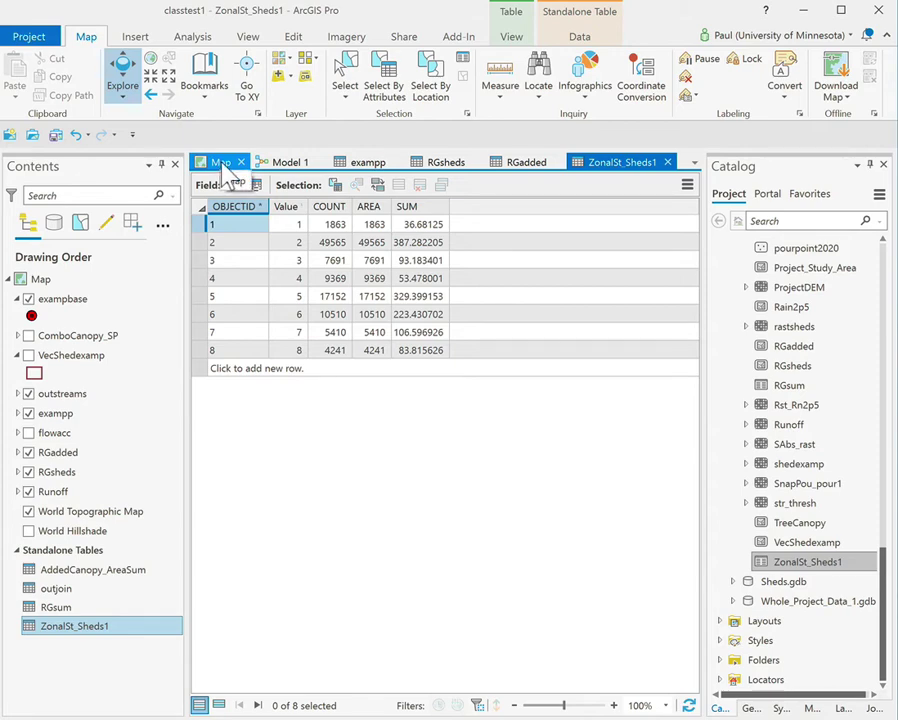
pyautogui.click(366, 166)
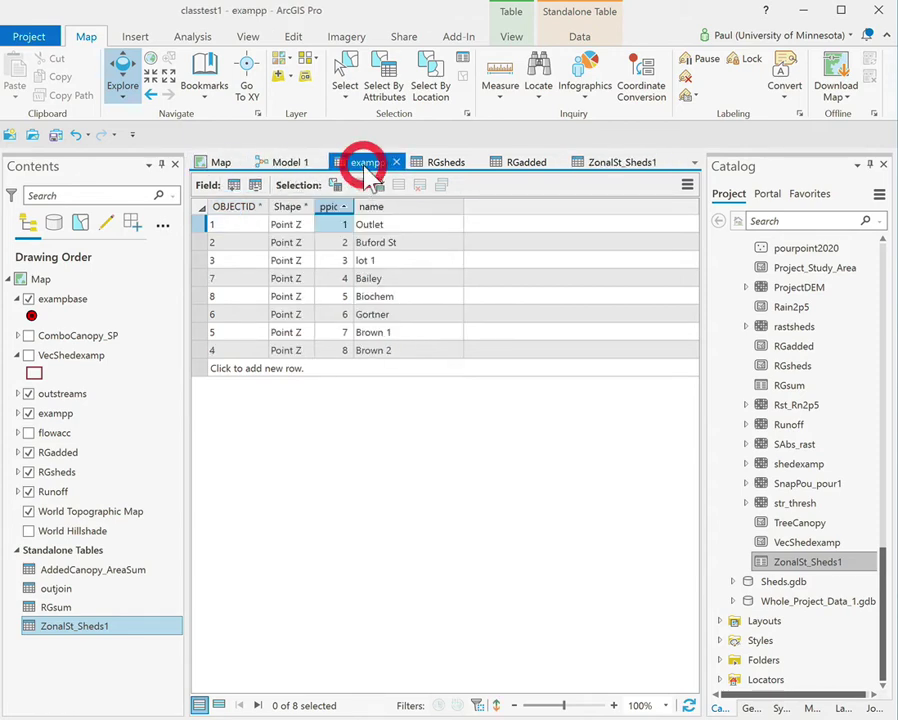
pyautogui.click(362, 244)
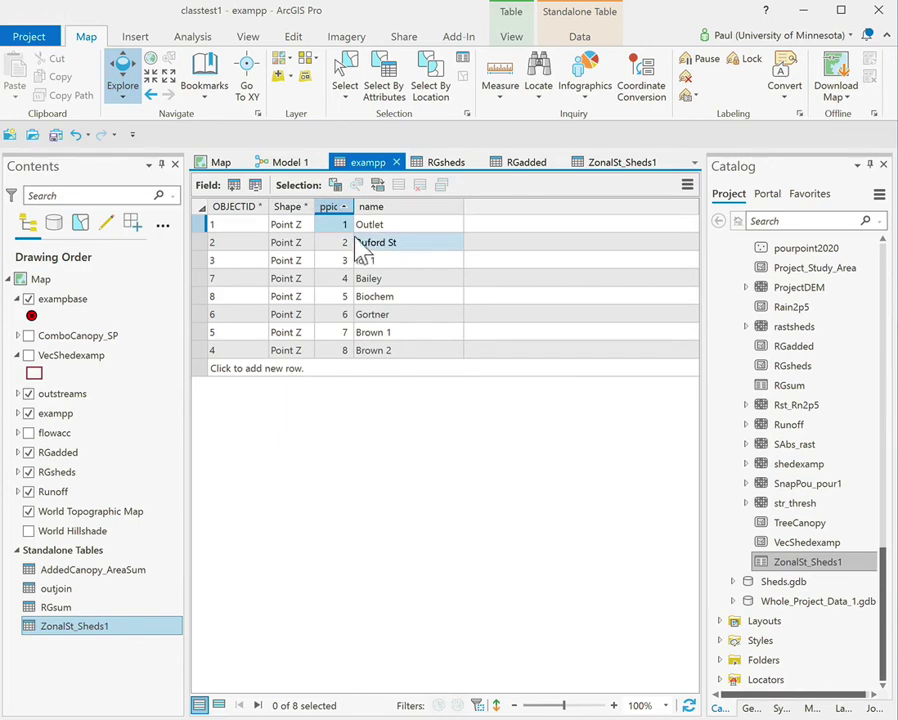
pyautogui.click(214, 162)
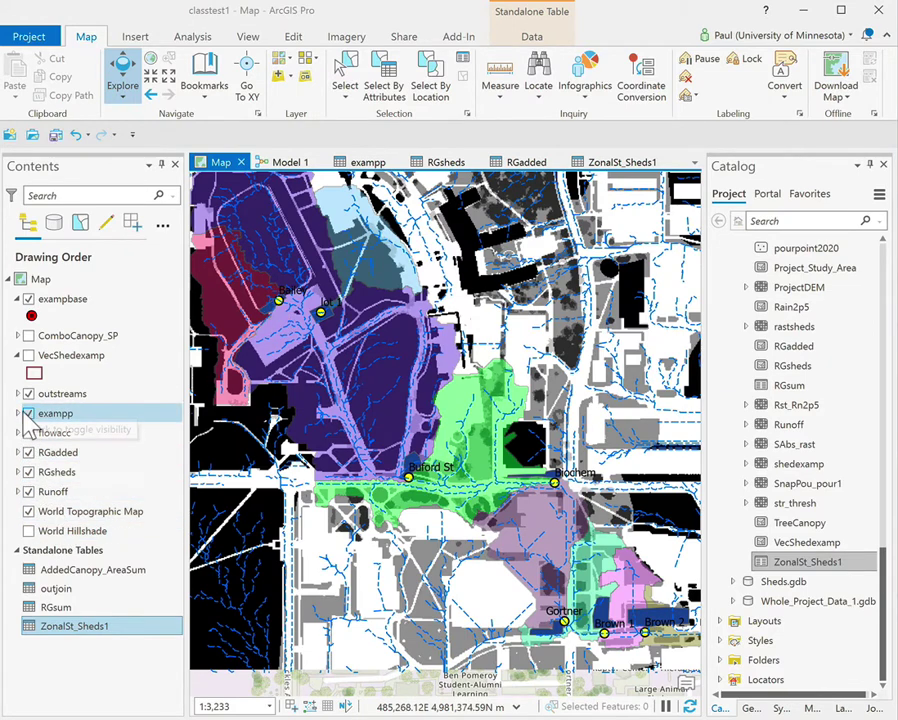
# Hide the RGsheds watershed and Runoff layers on the campus map
pyautogui.click(29, 472)
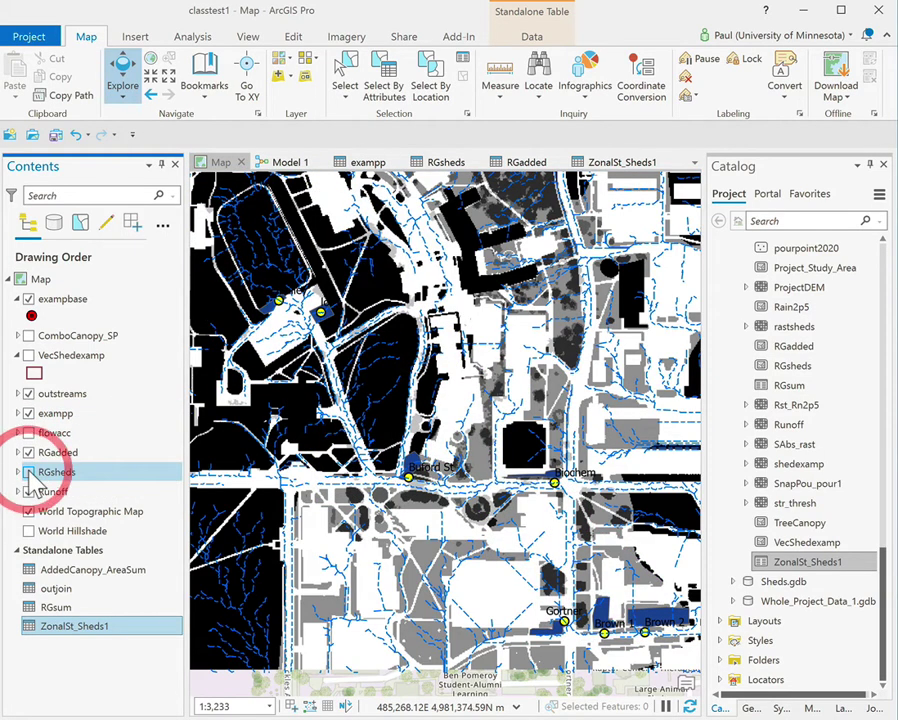
pyautogui.click(36, 531)
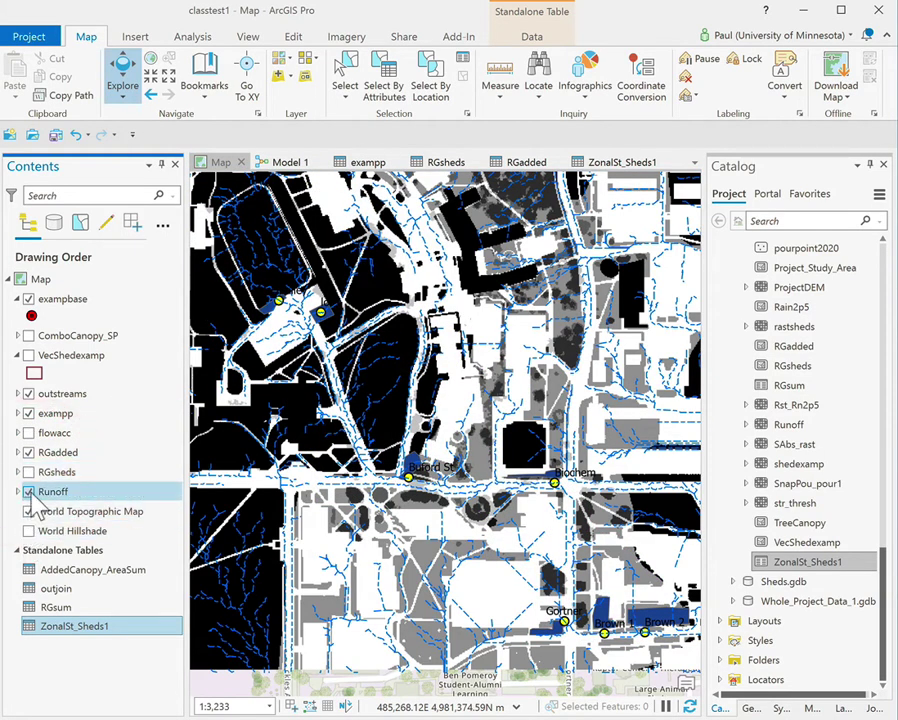
pyautogui.click(29, 491)
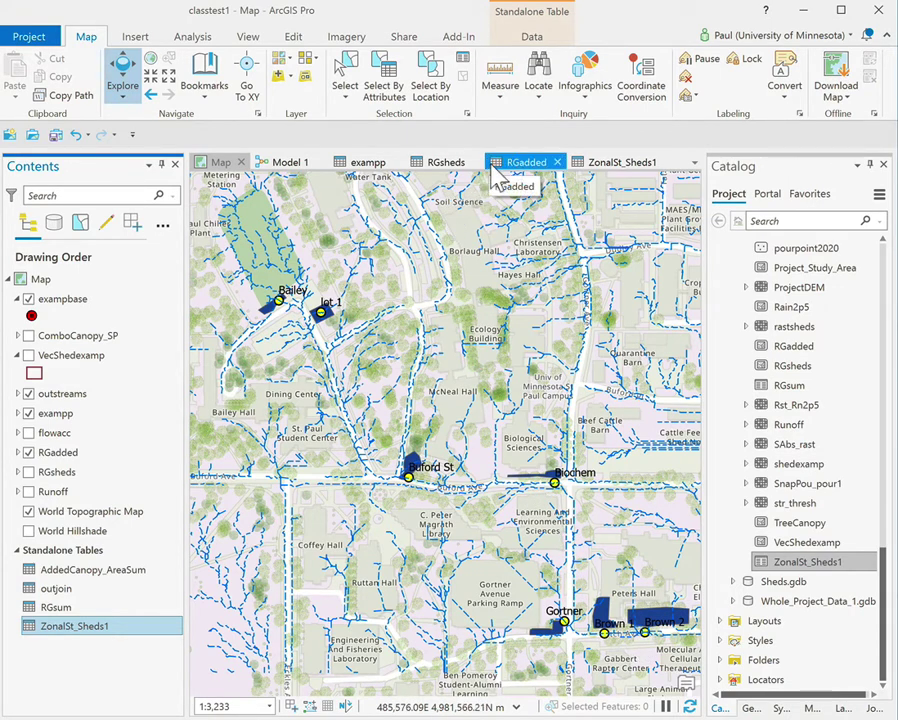
# Switch to Model 1, then bring back the ppid-sorted RGadded attribute table
pyautogui.click(288, 162)
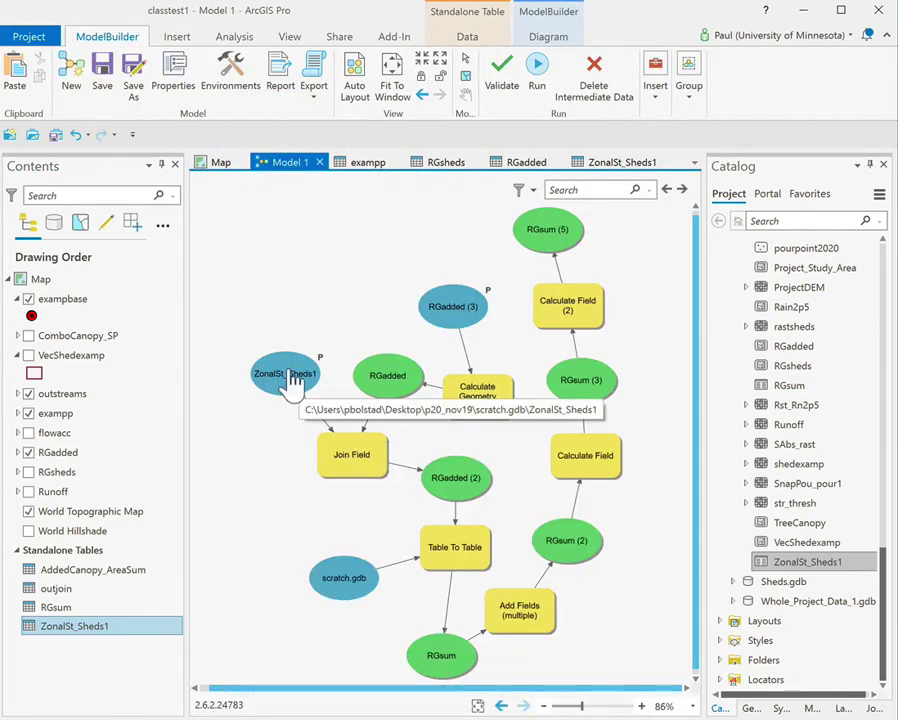
pyautogui.moveTo(350, 476)
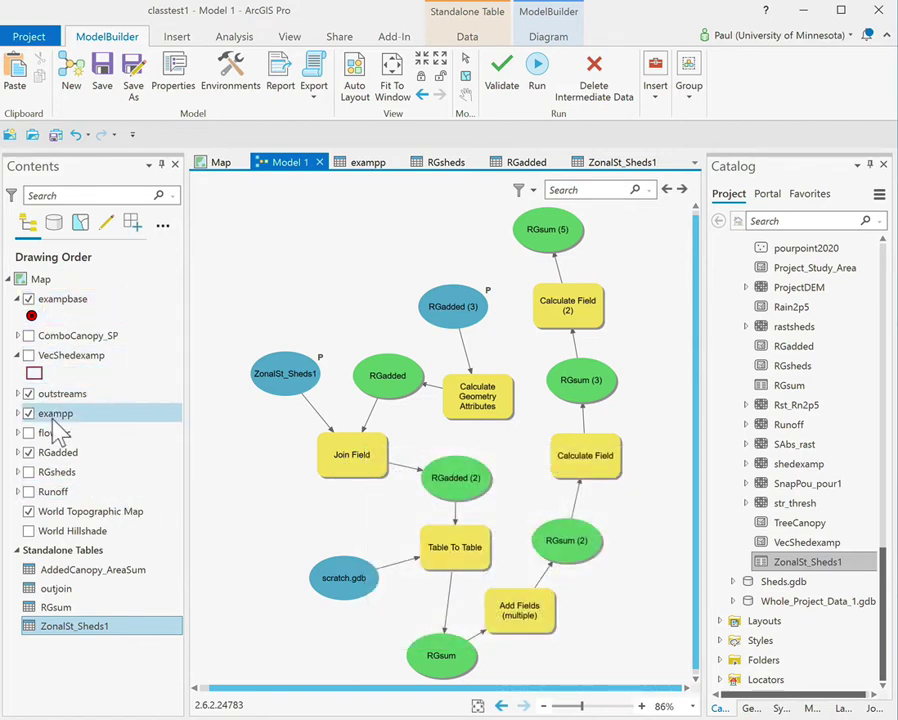
pyautogui.rightClick(57, 454)
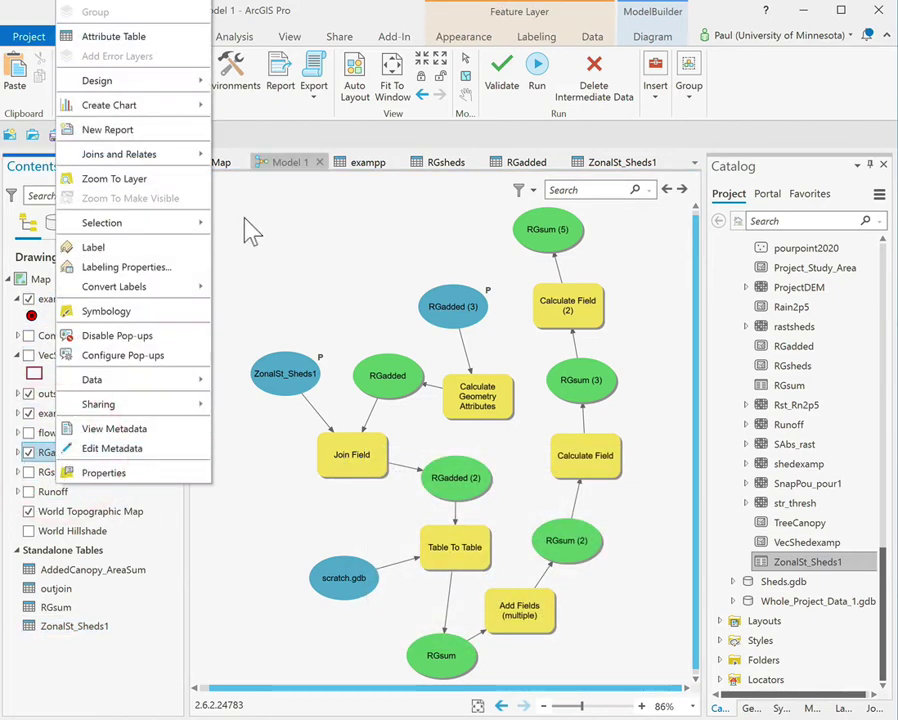
pyautogui.click(518, 168)
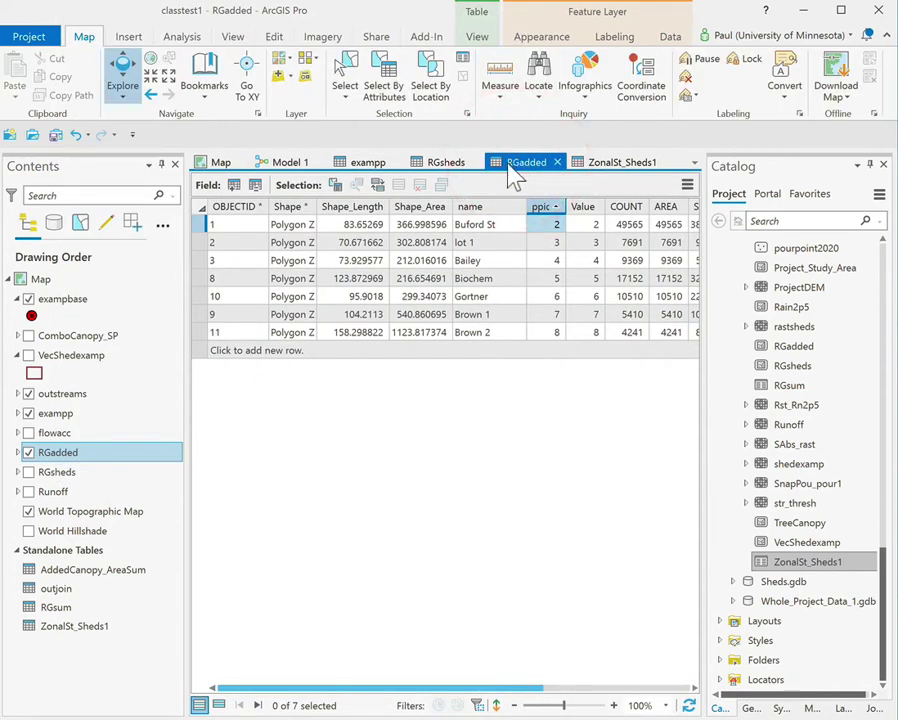
pyautogui.rightClick(510, 166)
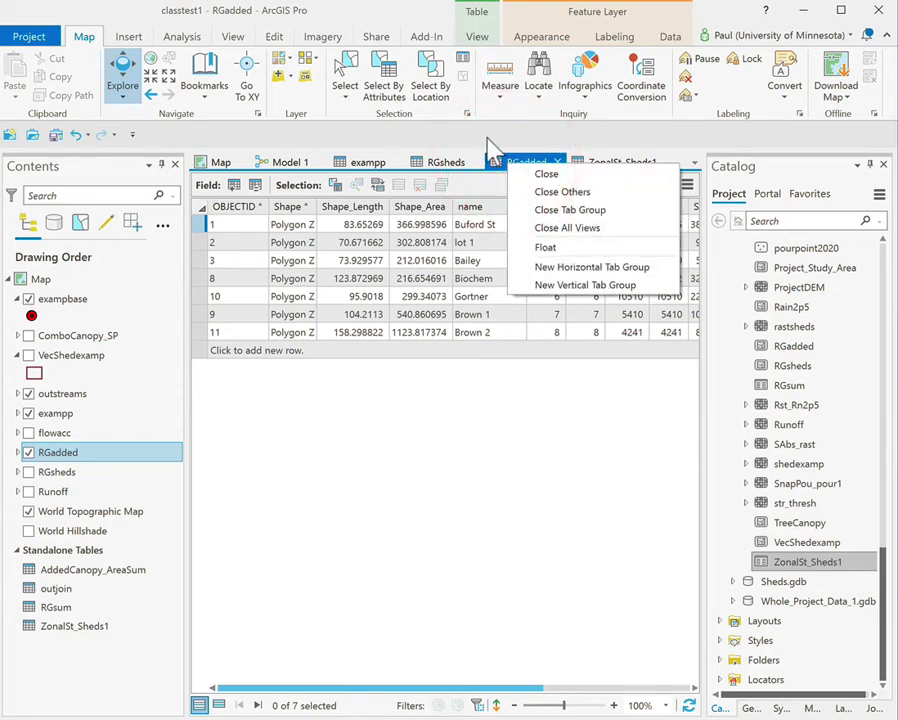
pyautogui.click(486, 137)
pyautogui.rightClick(44, 452)
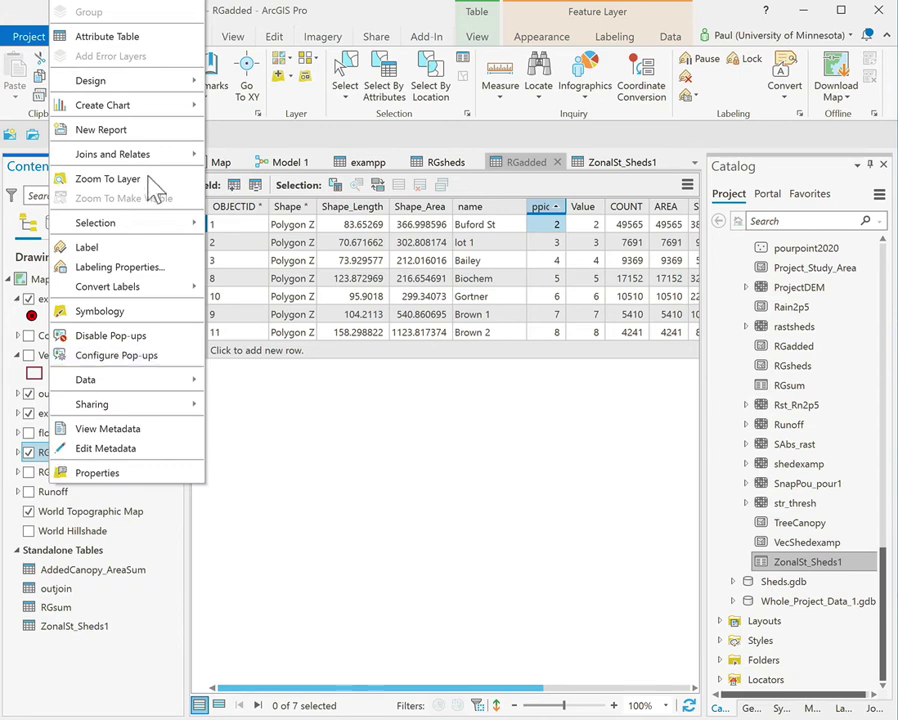
pyautogui.moveTo(163, 170)
pyautogui.moveTo(519, 687); pyautogui.dragTo(667, 699)
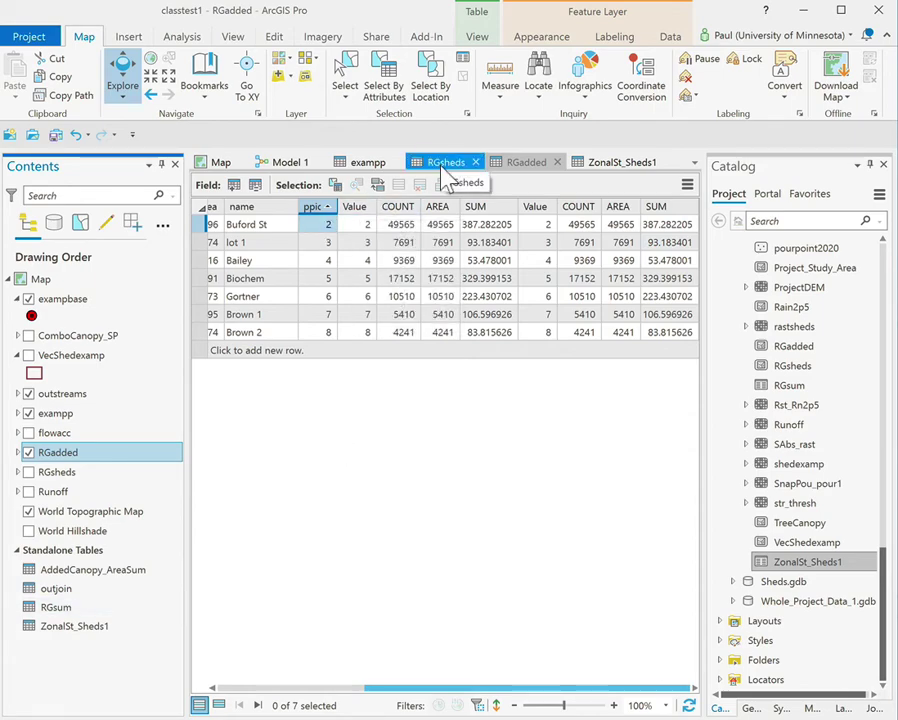
pyautogui.click(289, 163)
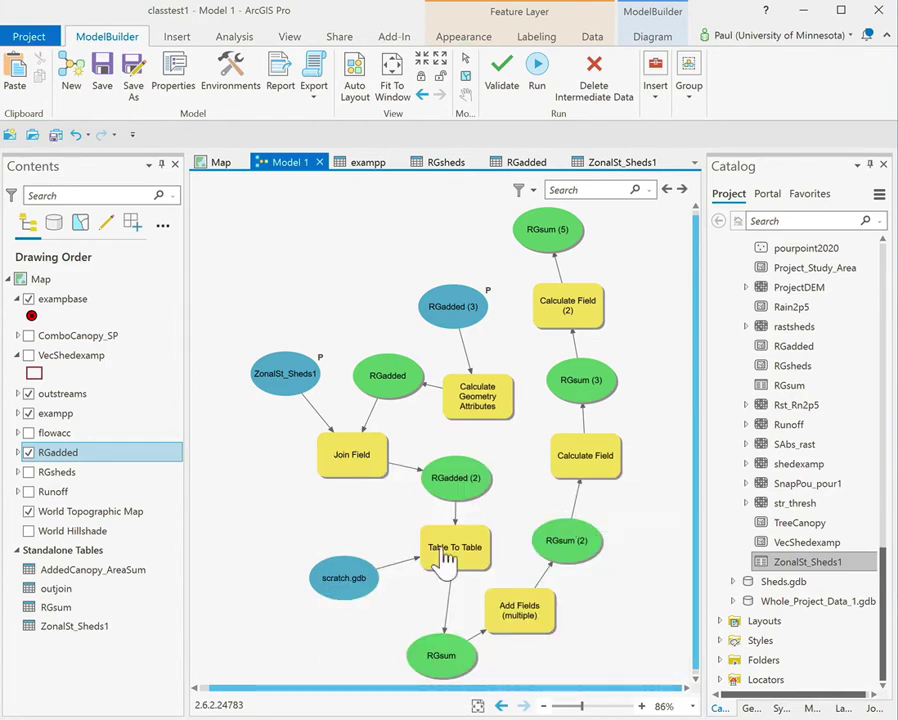
pyautogui.moveTo(527, 628)
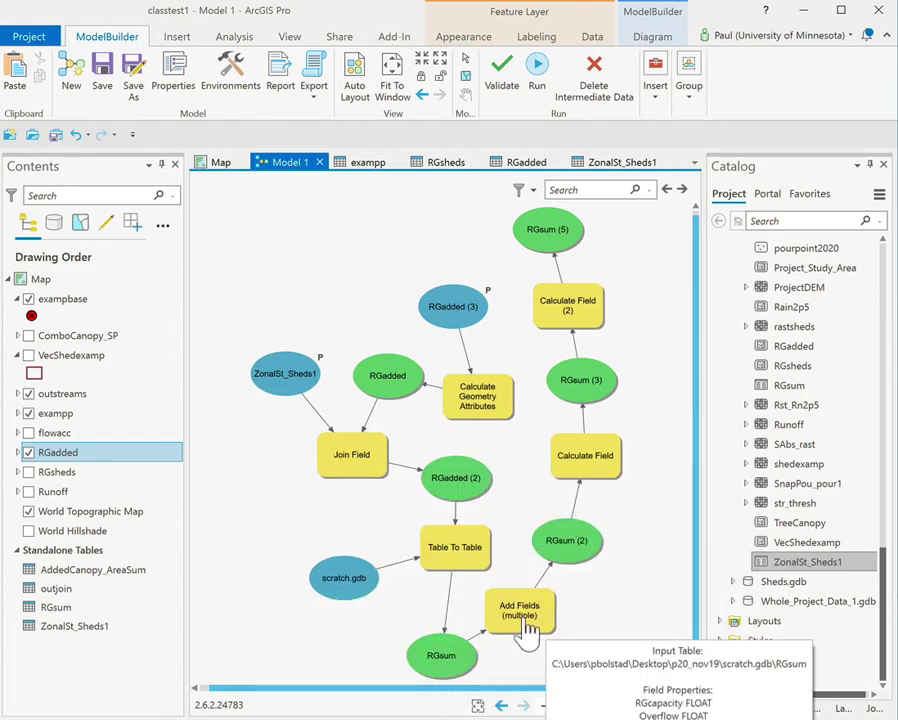
pyautogui.rightClick(526, 616)
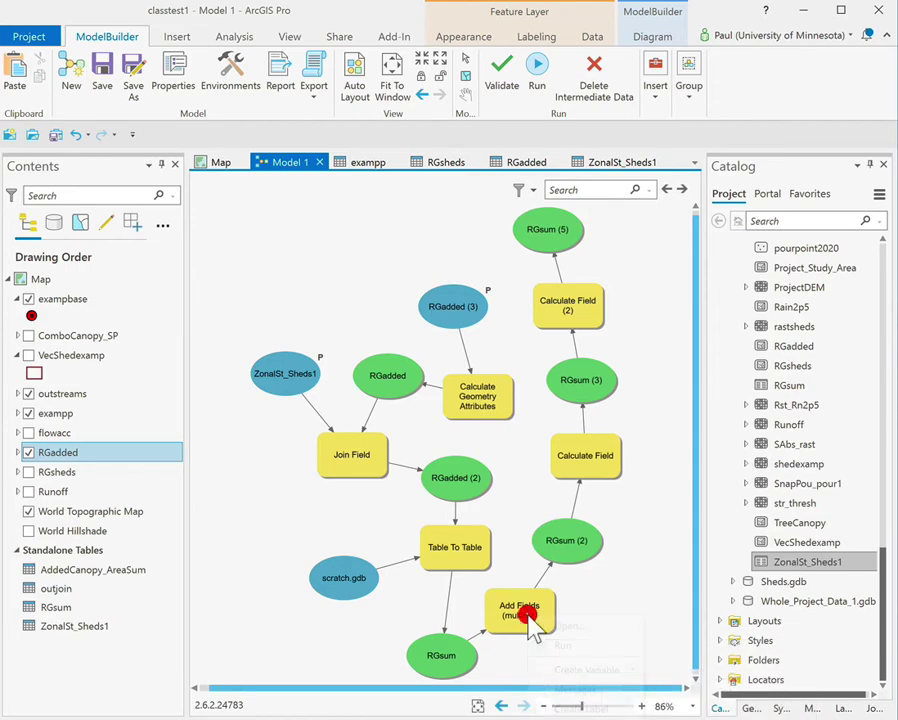
pyautogui.click(548, 584)
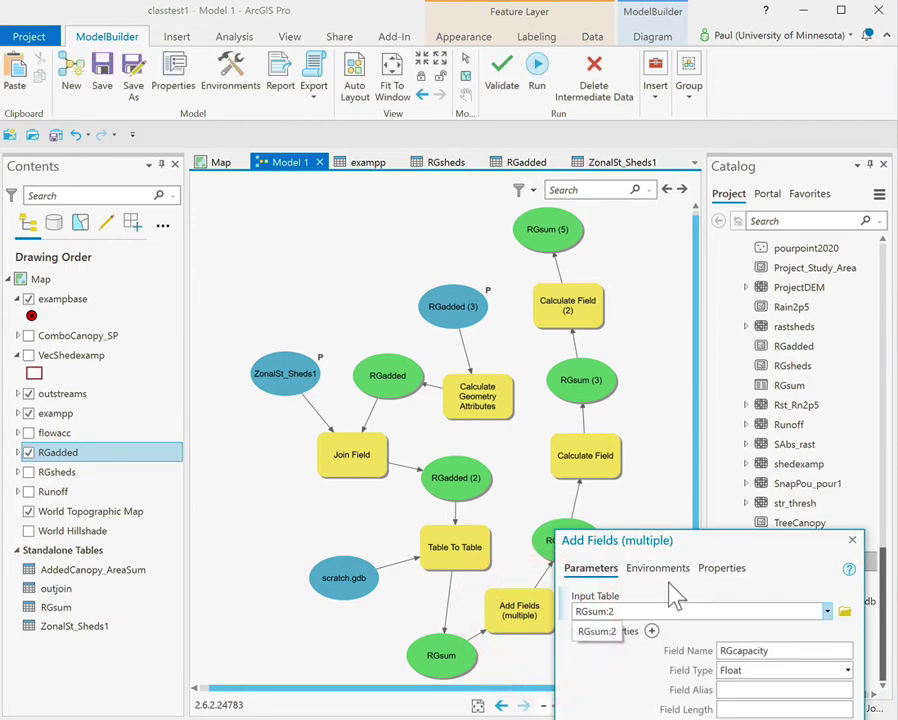
pyautogui.moveTo(730, 552); pyautogui.dragTo(553, 255)
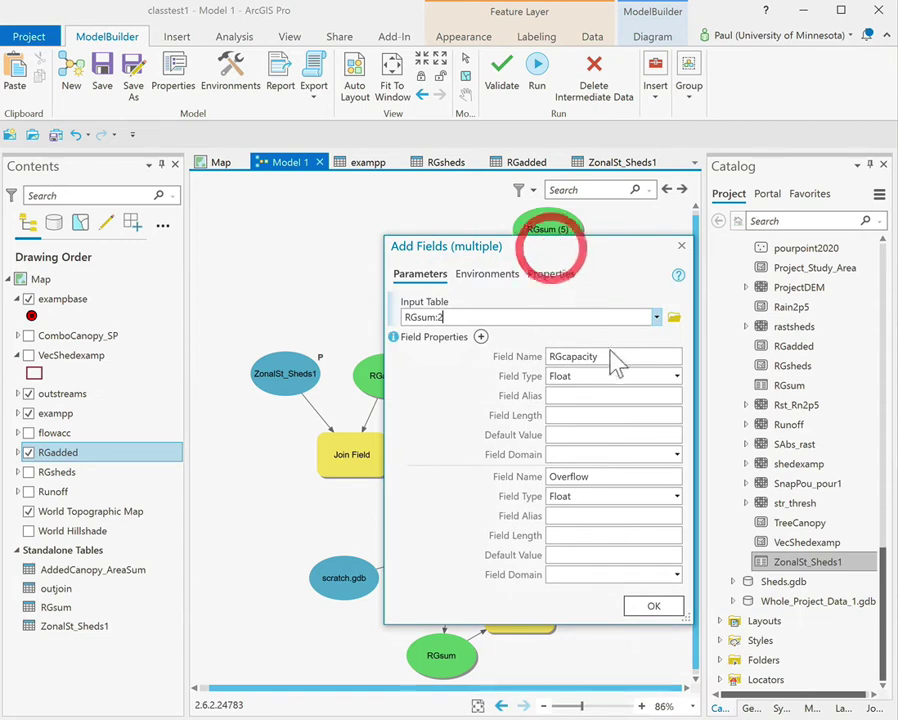
pyautogui.click(682, 245)
# Review the first Calculate Field tool's parameters in the model
pyautogui.rightClick(588, 455)
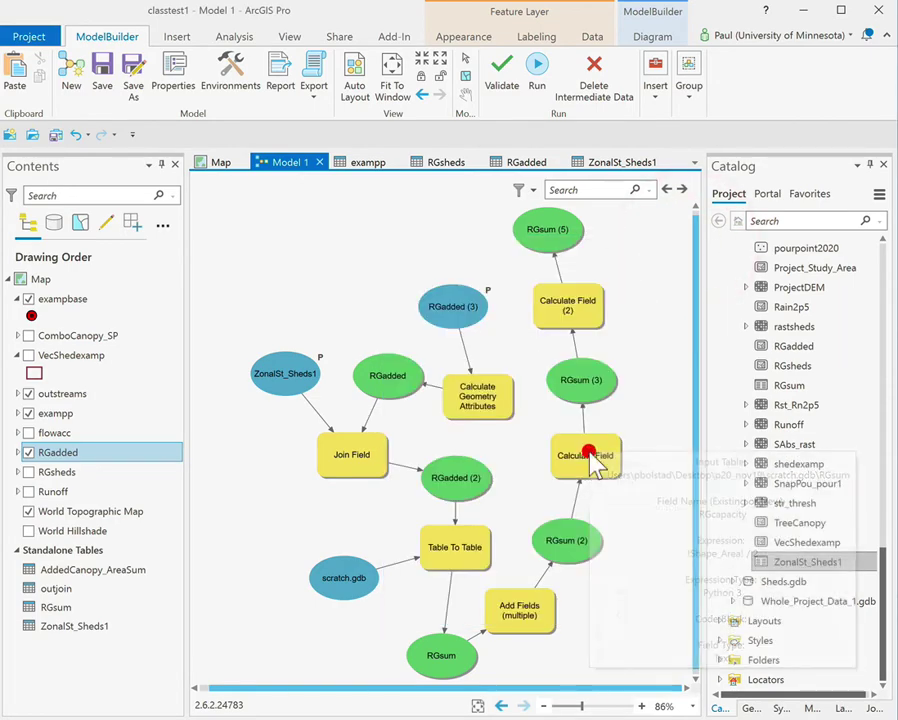
pyautogui.click(628, 465)
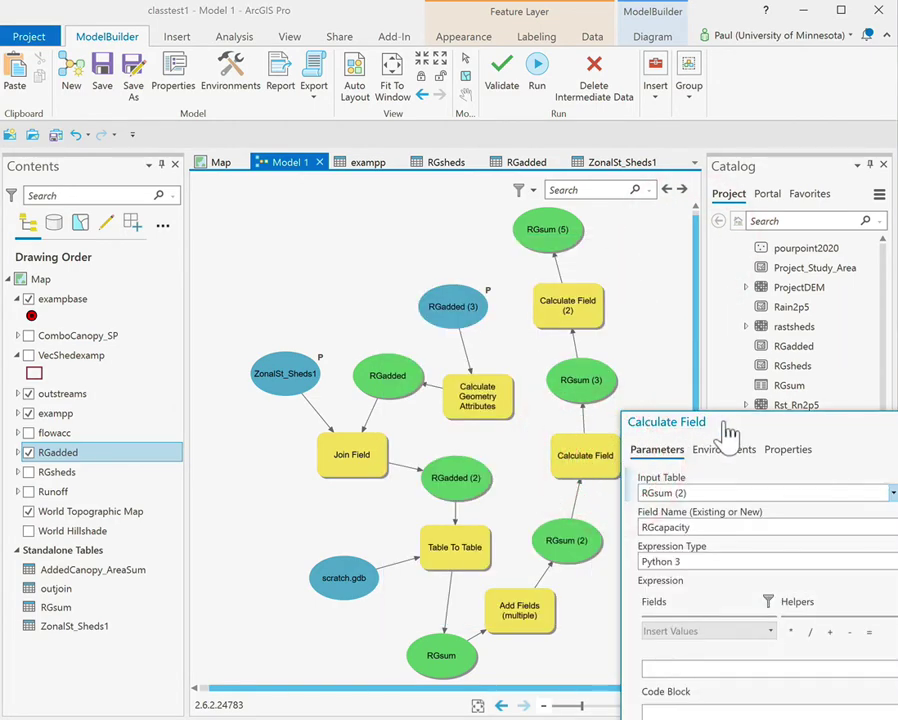
pyautogui.moveTo(672, 413); pyautogui.dragTo(496, 184)
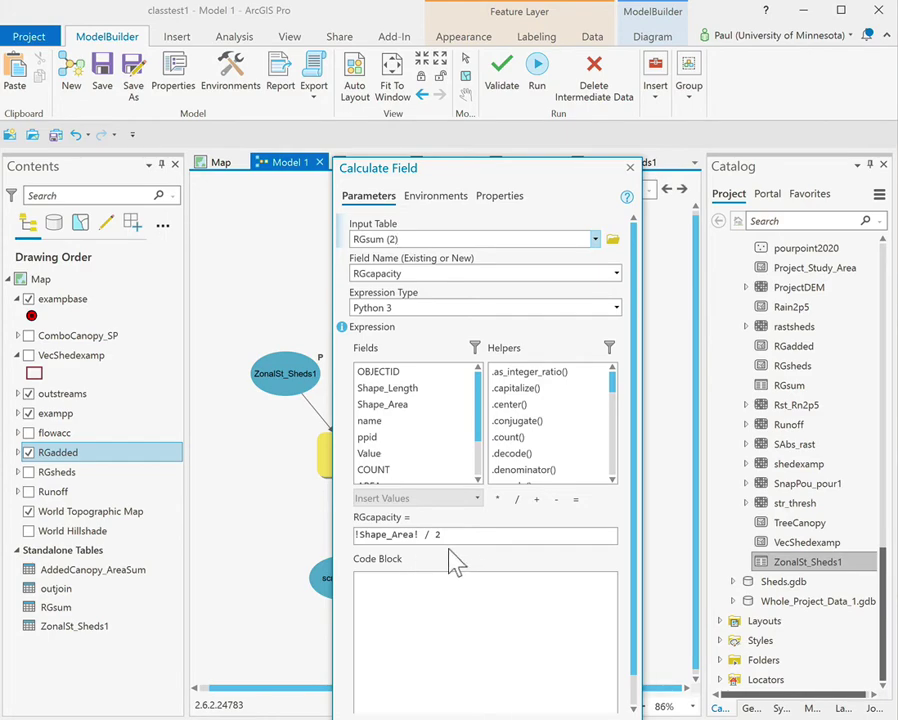
pyautogui.click(630, 167)
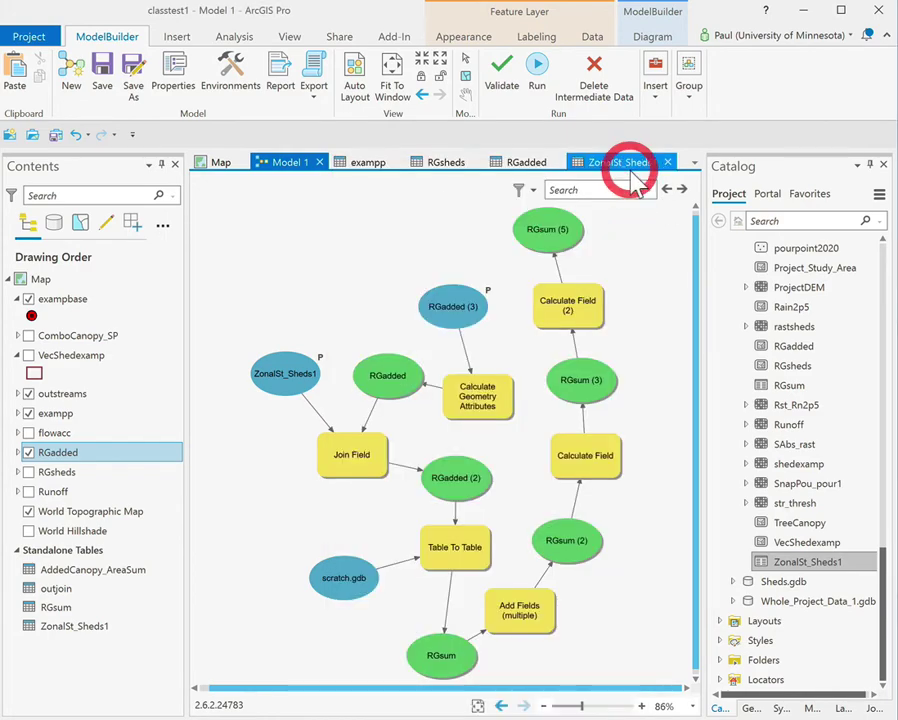
# Review Calculate Field (2), which sets Overflow to !SUM! - !RGcapacity!
pyautogui.rightClick(558, 306)
pyautogui.click(594, 305)
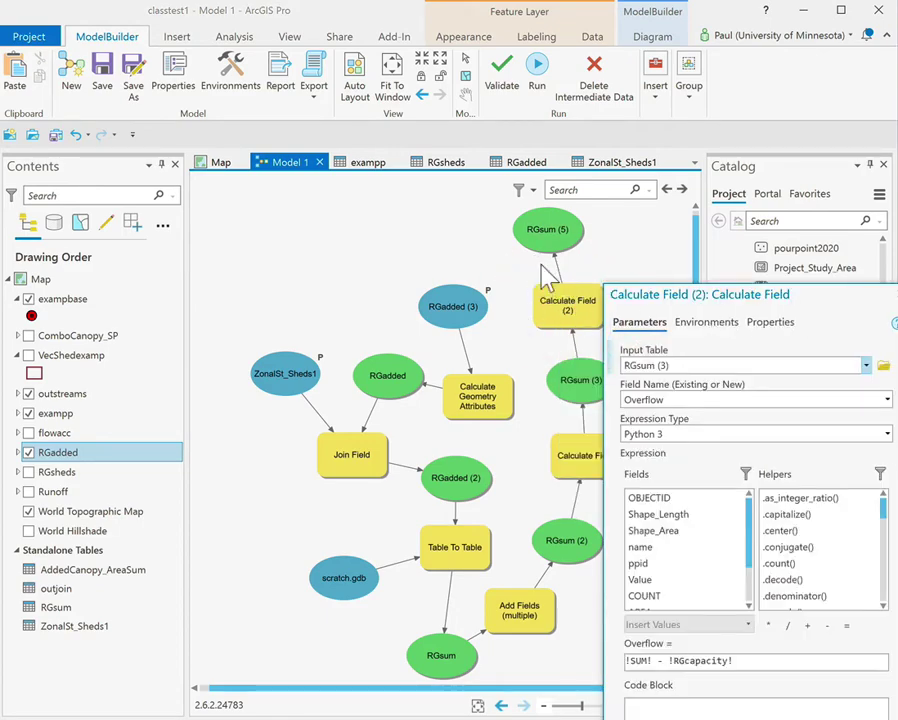
pyautogui.moveTo(785, 300); pyautogui.dragTo(480, 171)
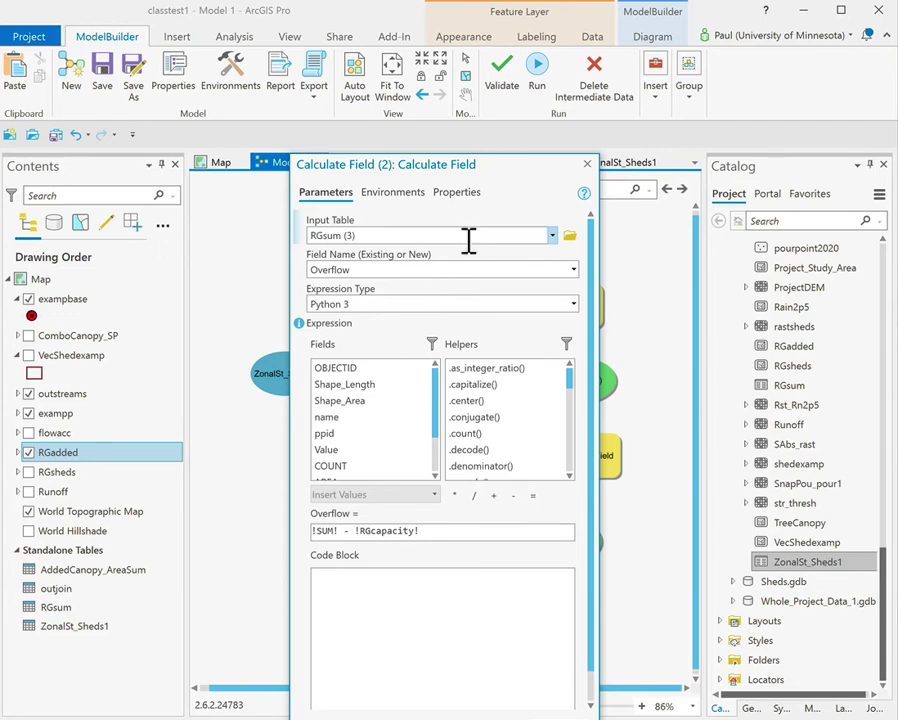
pyautogui.click(587, 164)
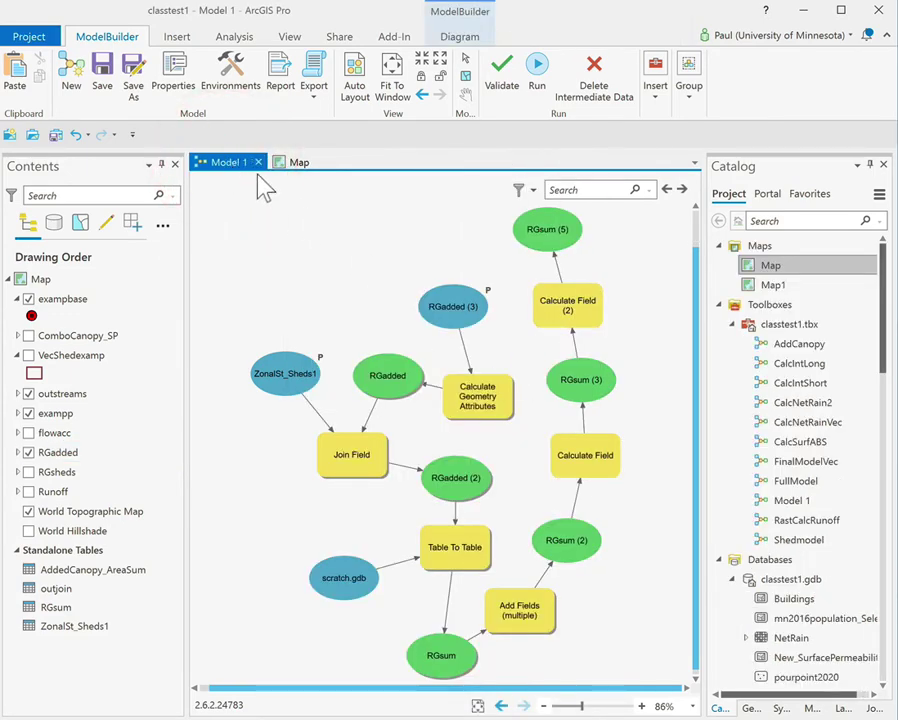
# Check the map, return to Model 1, and open the RGsum output table
pyautogui.click(305, 164)
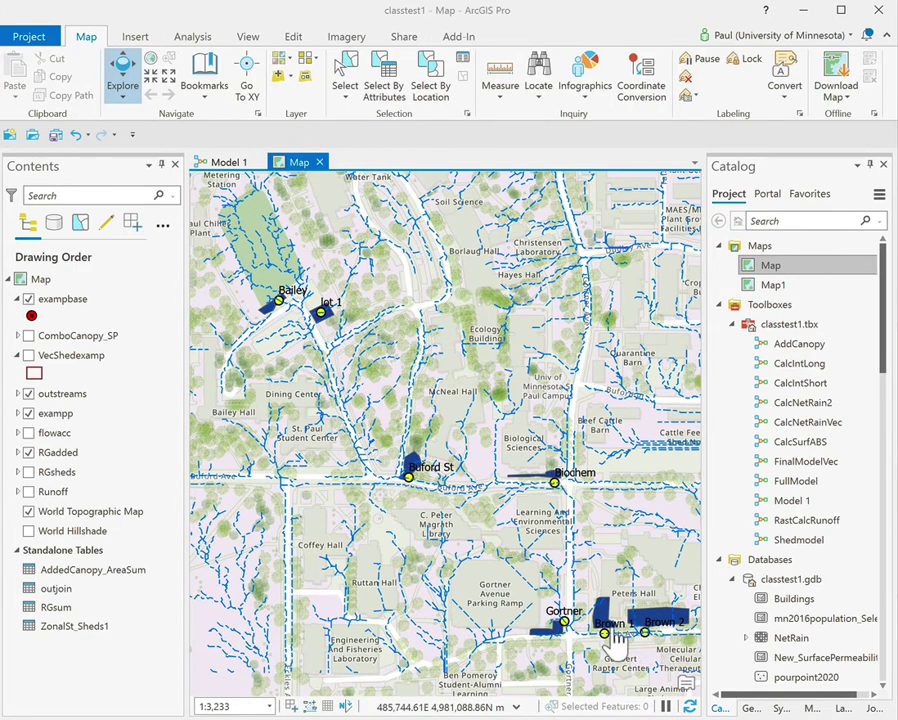
pyautogui.click(213, 163)
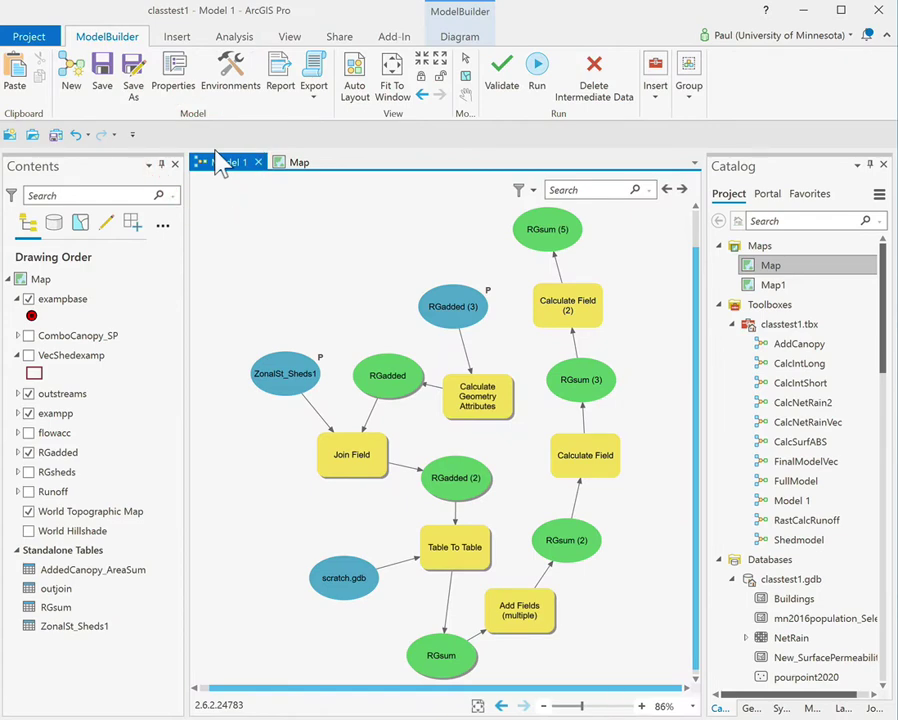
pyautogui.click(226, 170)
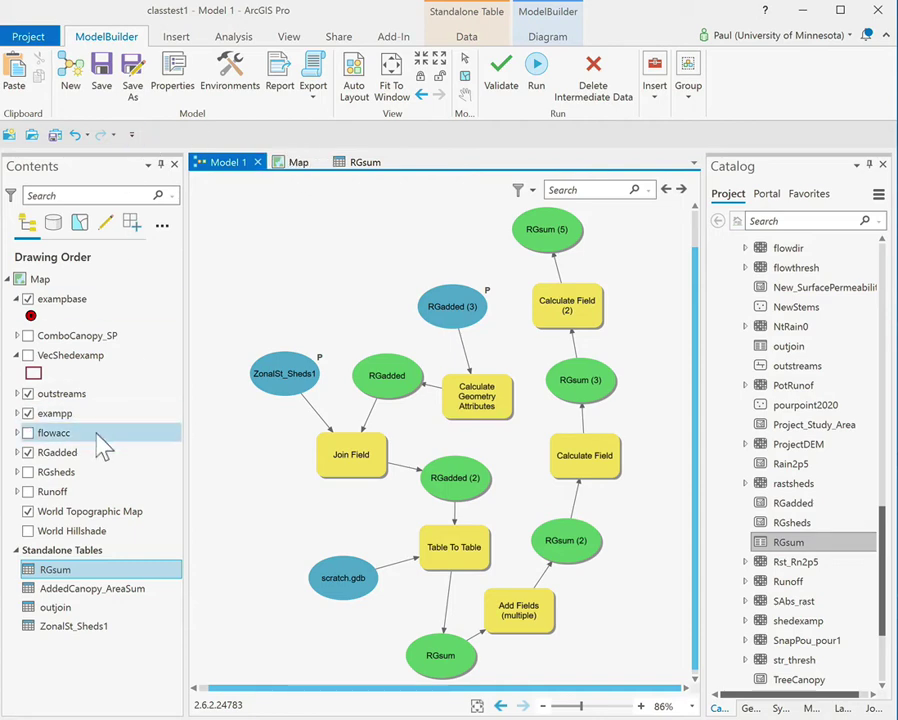
# Turn the RGsheds watersheds back on, leave Runoff hidden, and return to Model 1
pyautogui.click(300, 164)
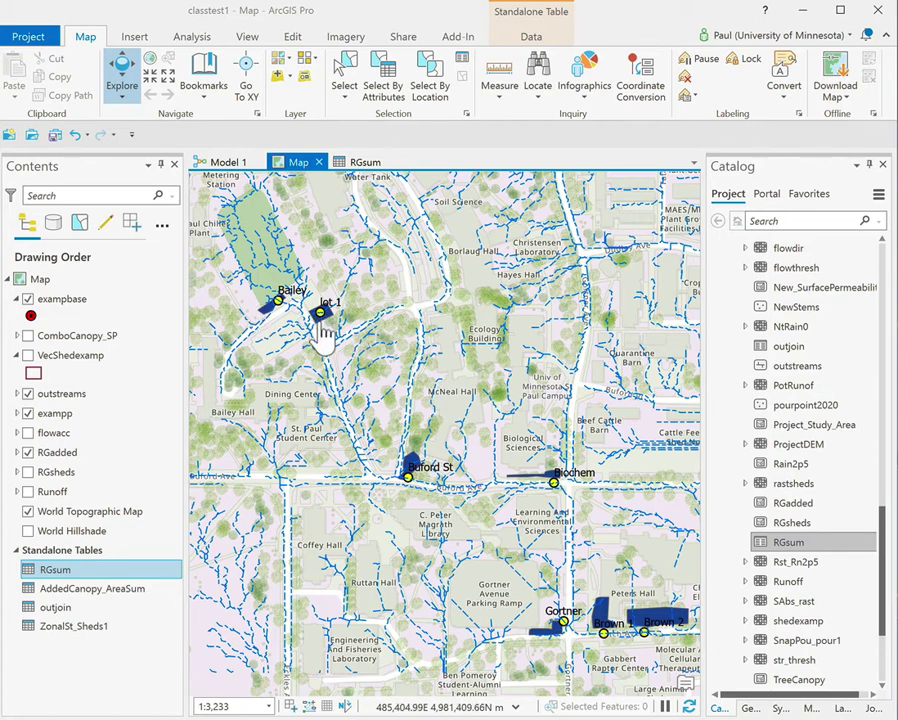
pyautogui.click(29, 473)
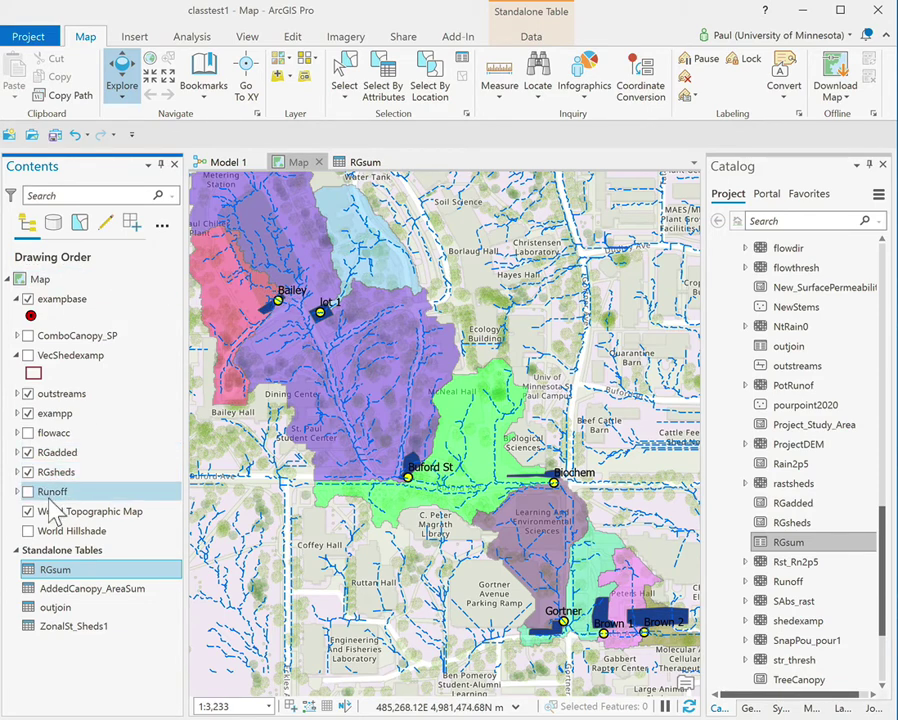
pyautogui.click(28, 491)
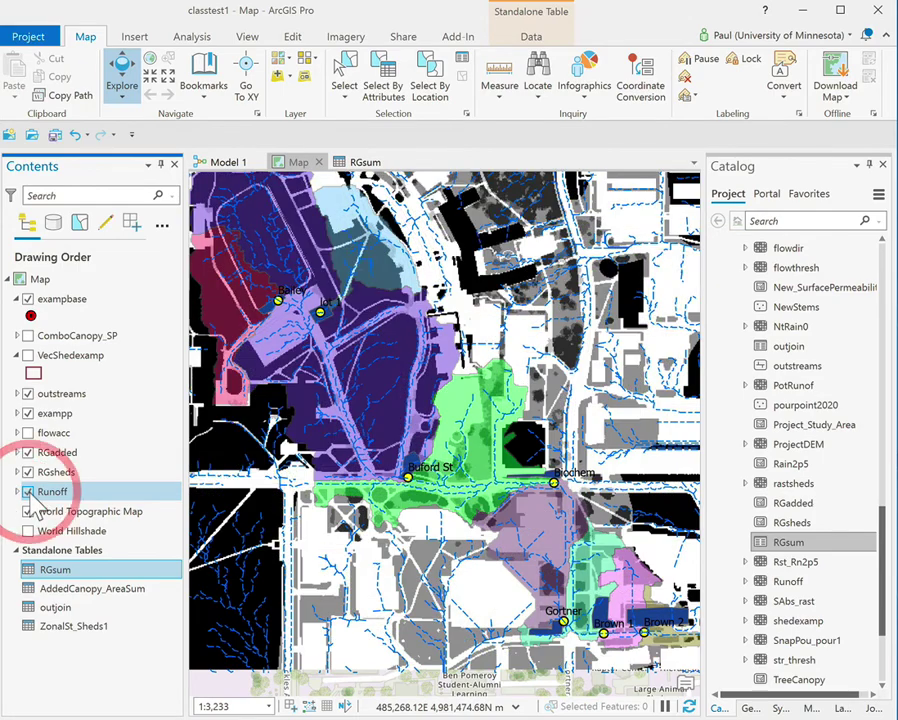
pyautogui.click(28, 491)
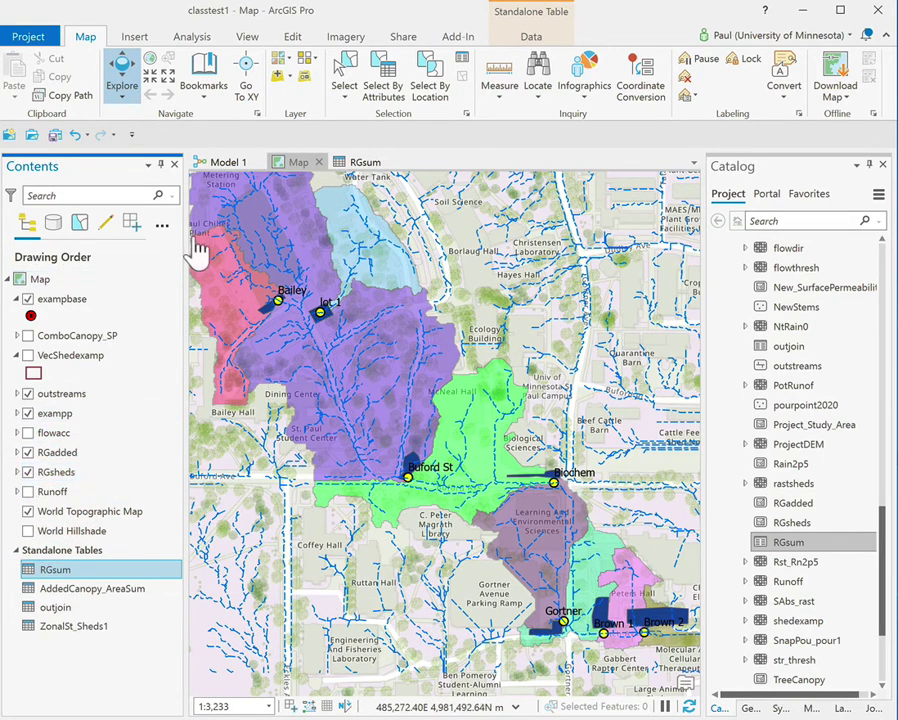
pyautogui.click(226, 163)
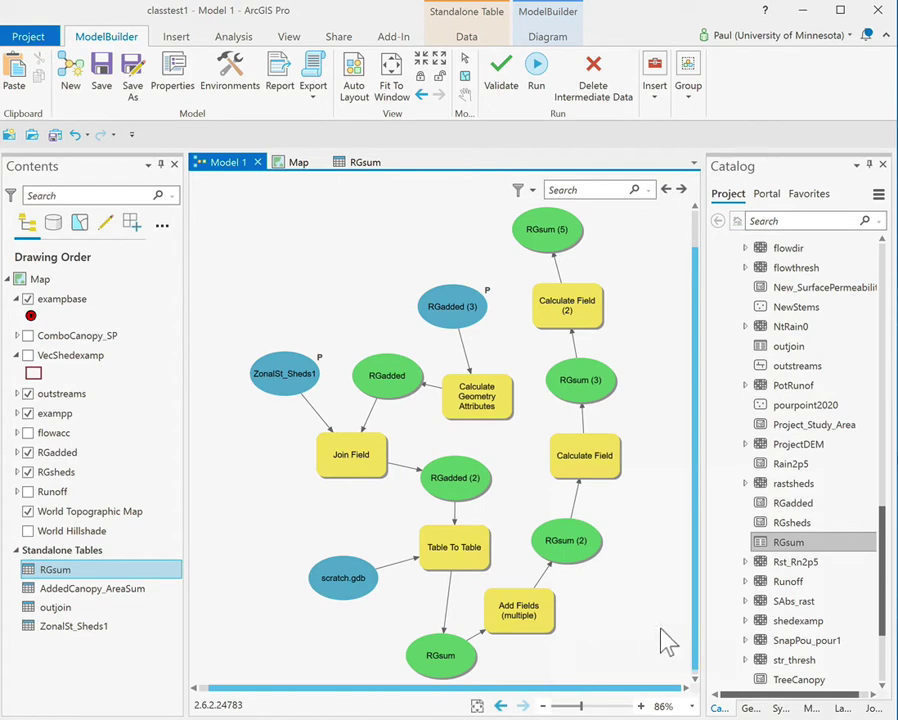
# Inspect RGsum's RGcapacity and Overflow columns, then go back to the watershed map
pyautogui.moveTo(458, 566)
pyautogui.click(346, 164)
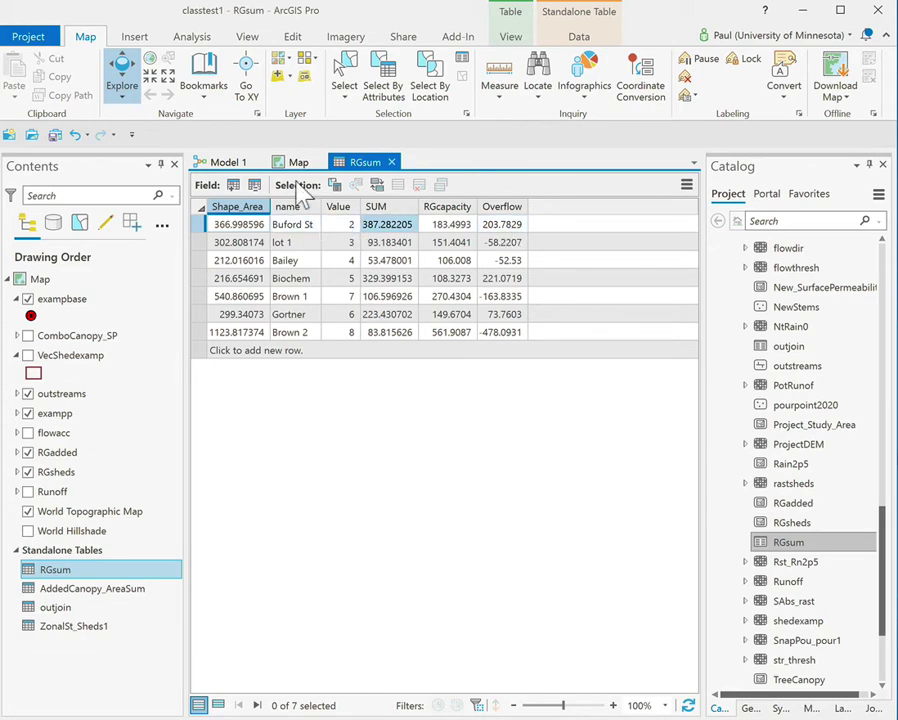
pyautogui.click(297, 164)
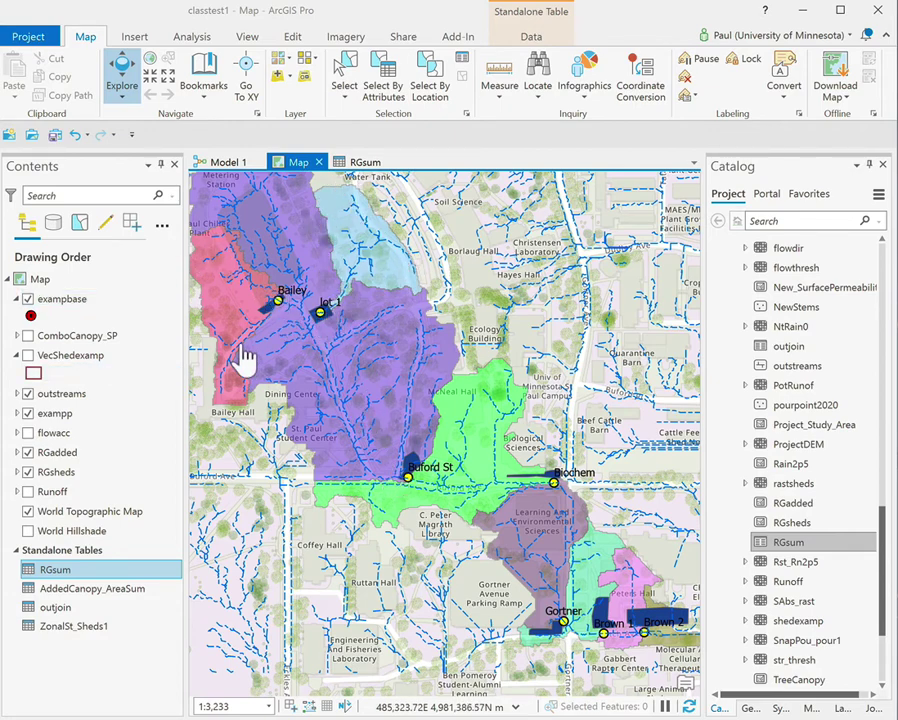
pyautogui.click(366, 163)
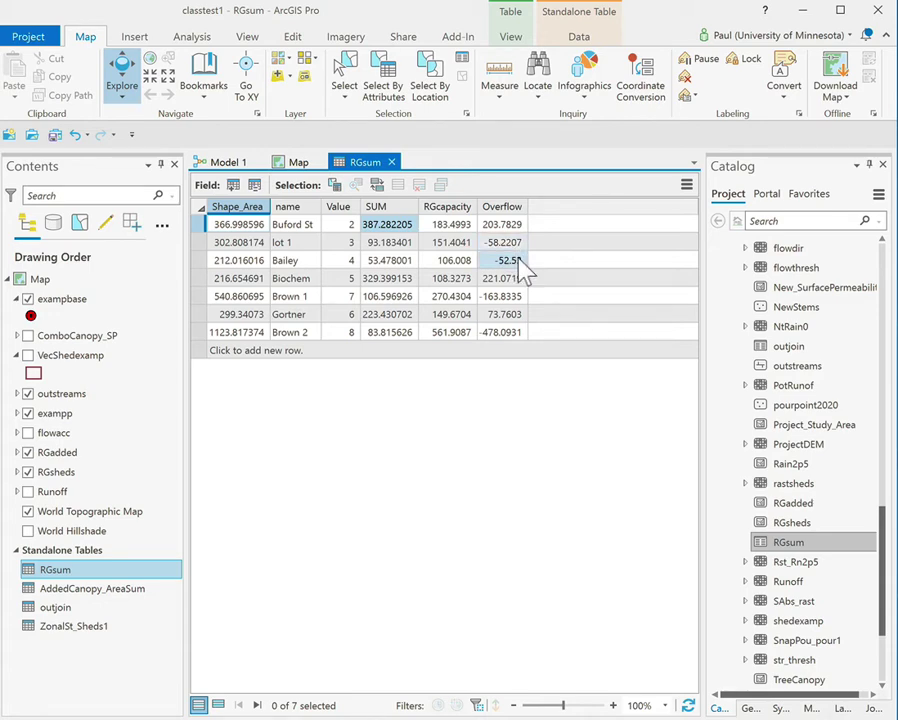
pyautogui.click(299, 161)
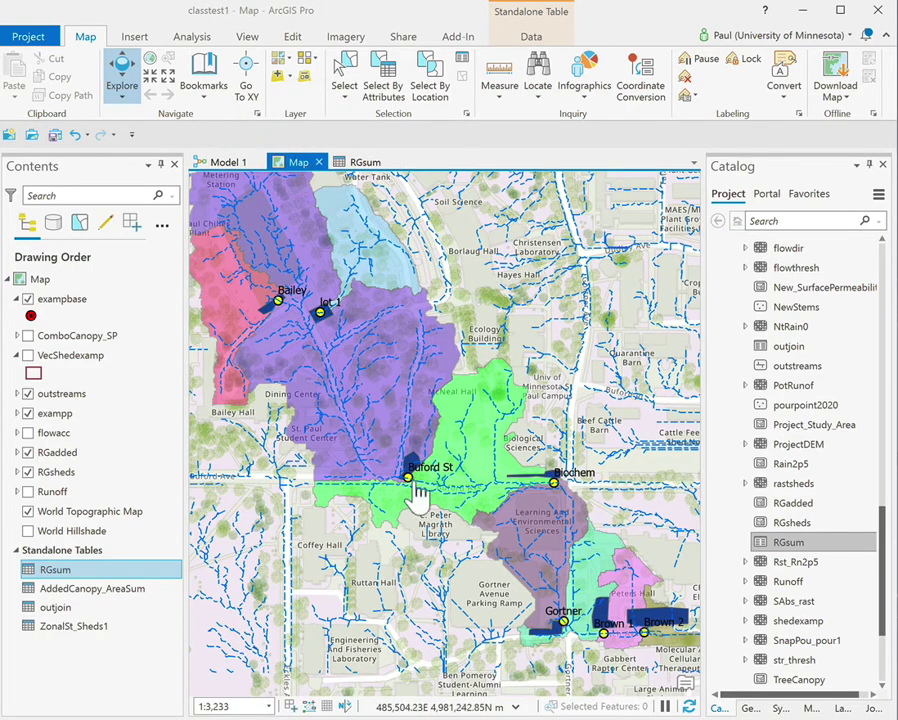
pyautogui.click(368, 162)
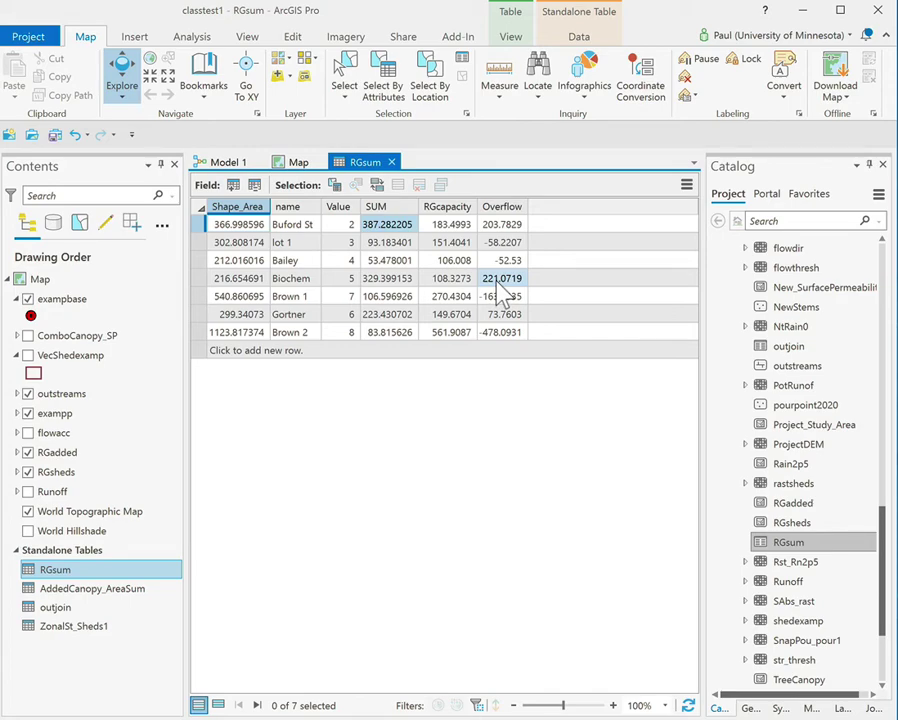
pyautogui.click(298, 164)
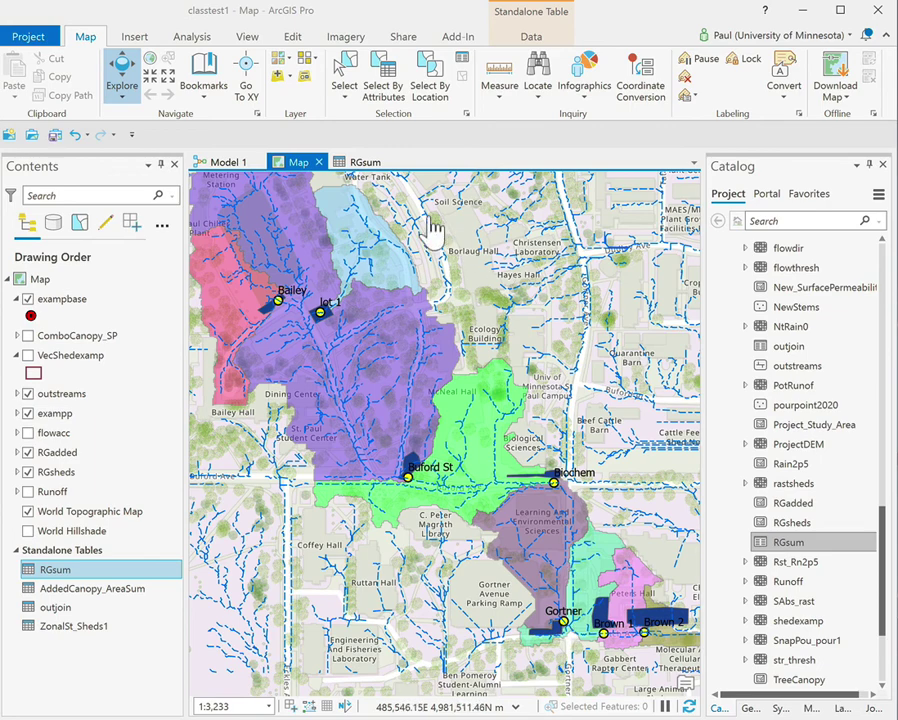
pyautogui.click(364, 162)
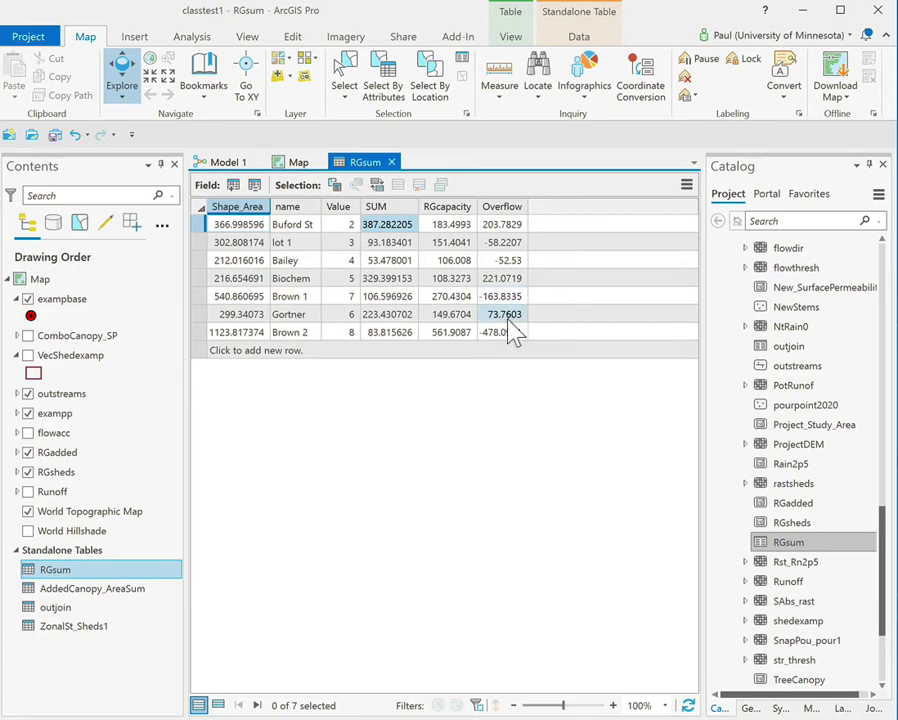
pyautogui.click(300, 161)
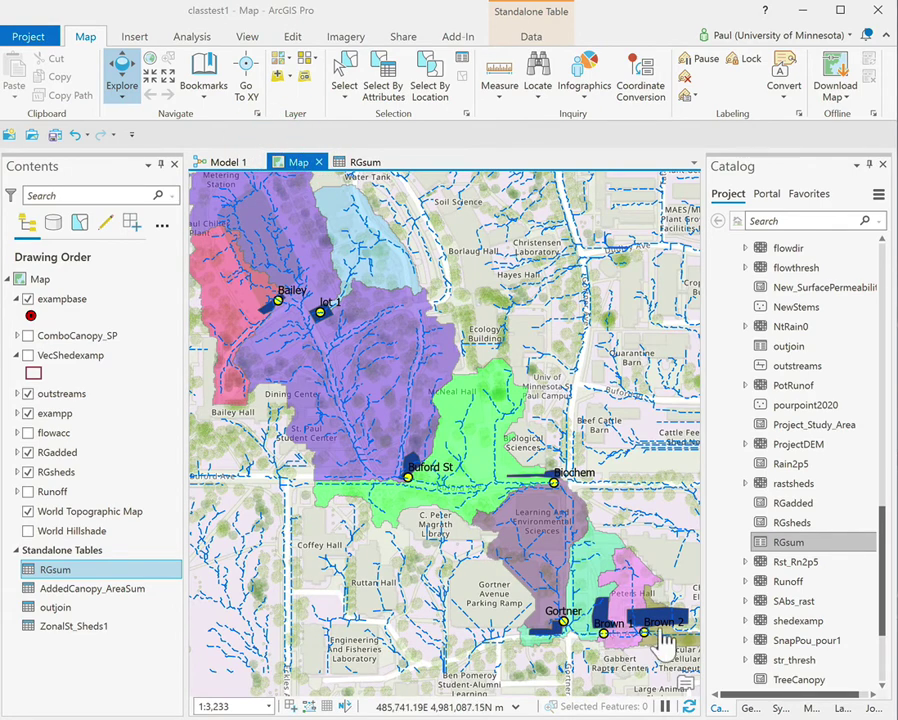
pyautogui.click(363, 161)
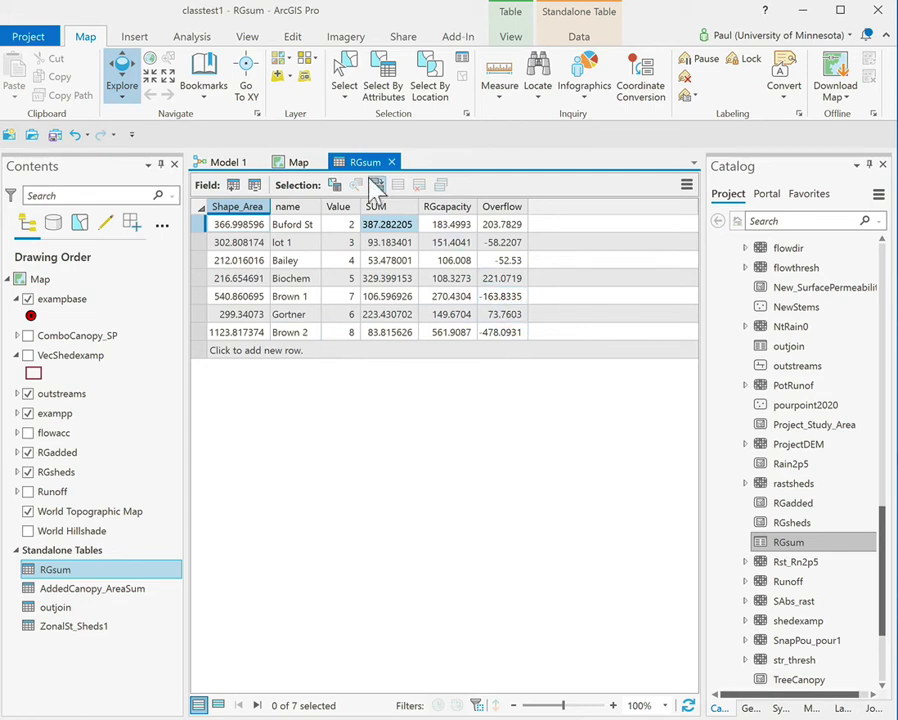
pyautogui.click(298, 164)
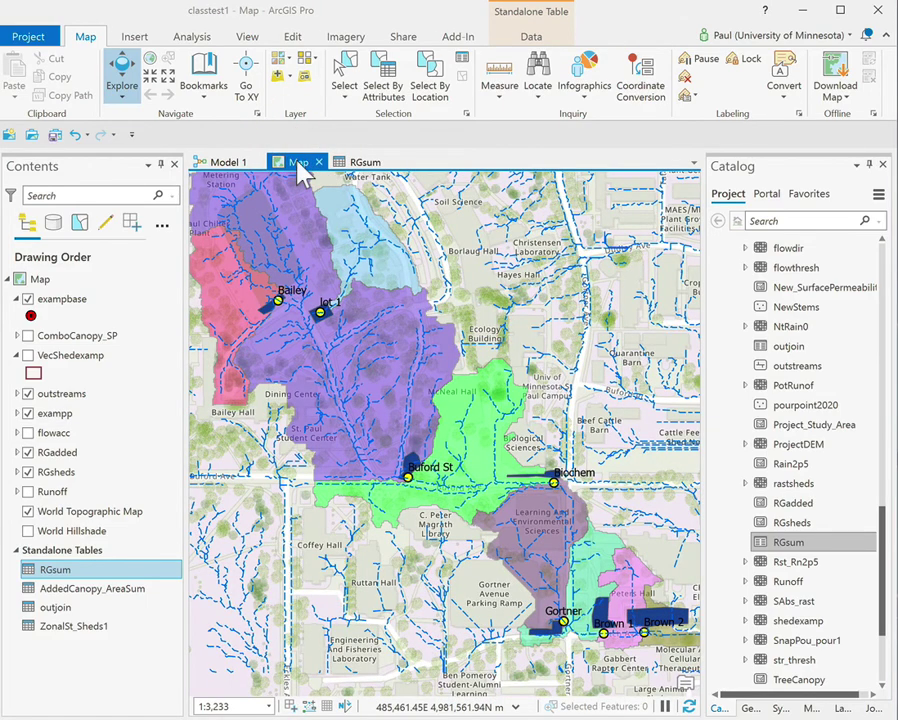